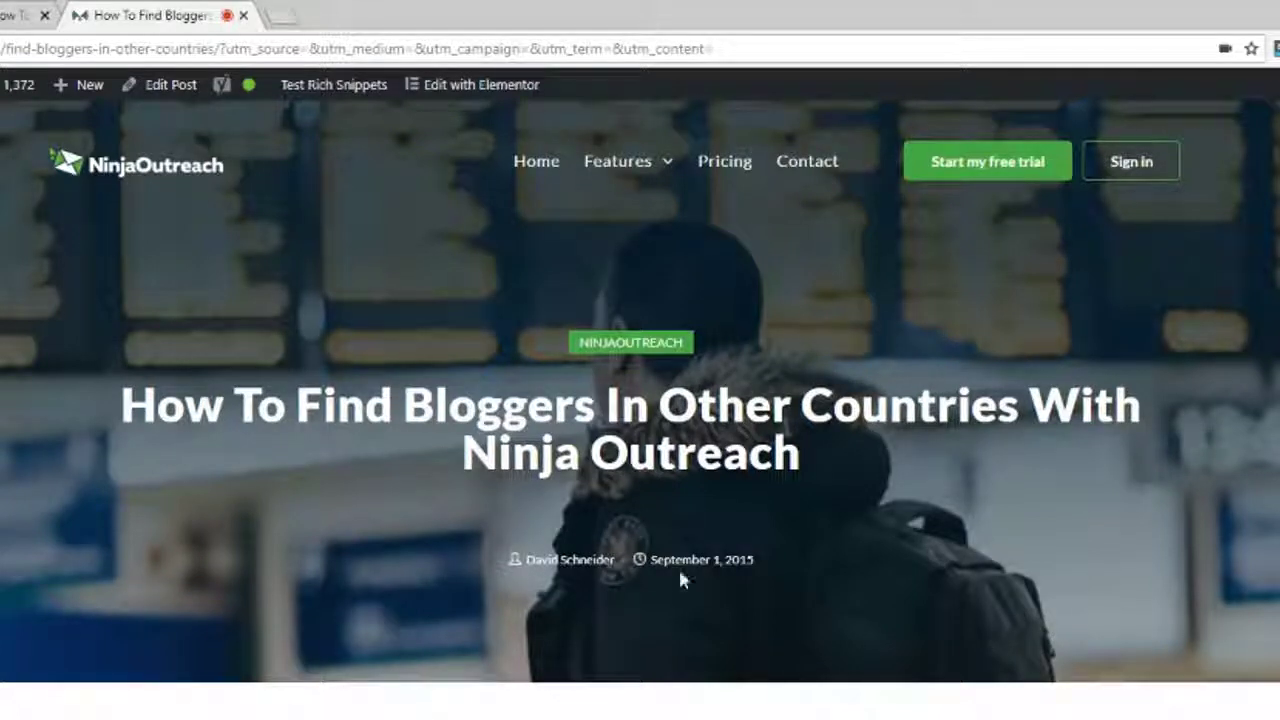
Step: Highlight parts of the article title, including the words Ninja Outreach
left_click_drag(62, 413, 143, 390)
left_click(823, 450)
left_click(679, 405)
triple_click(679, 405)
left_click(784, 460)
left_click_drag(800, 460, 758, 468)
left_click(118, 400)
left_click(812, 470)
left_click(808, 478)
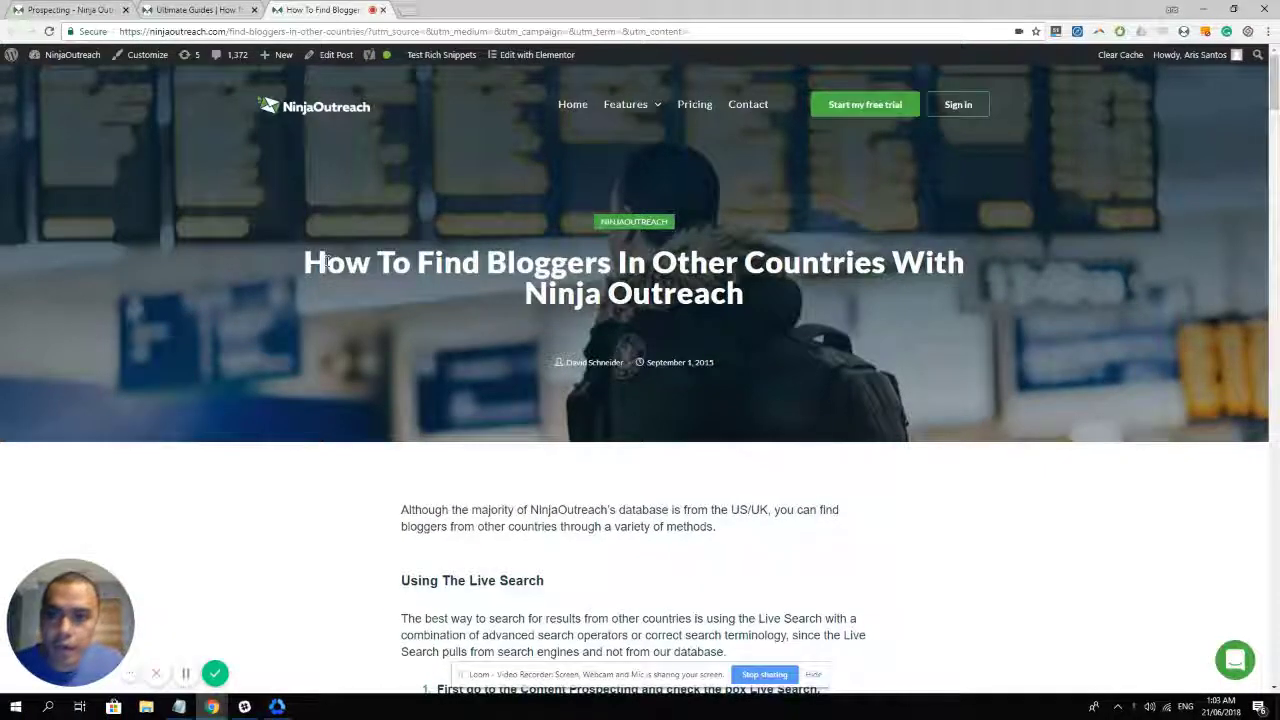
Step: In the prospecting tab, highlight the inurl:".fr" operator of the fashion query
left_click(65, 10)
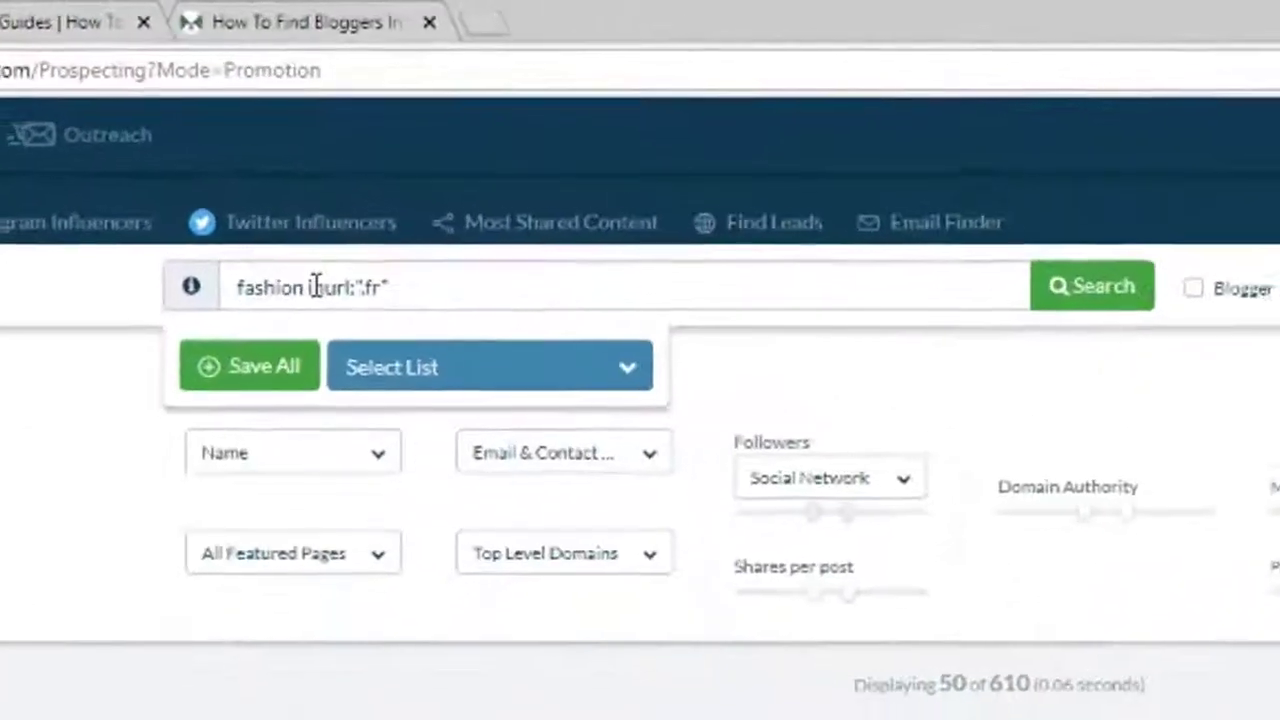
left_click_drag(328, 129, 397, 130)
left_click(468, 307)
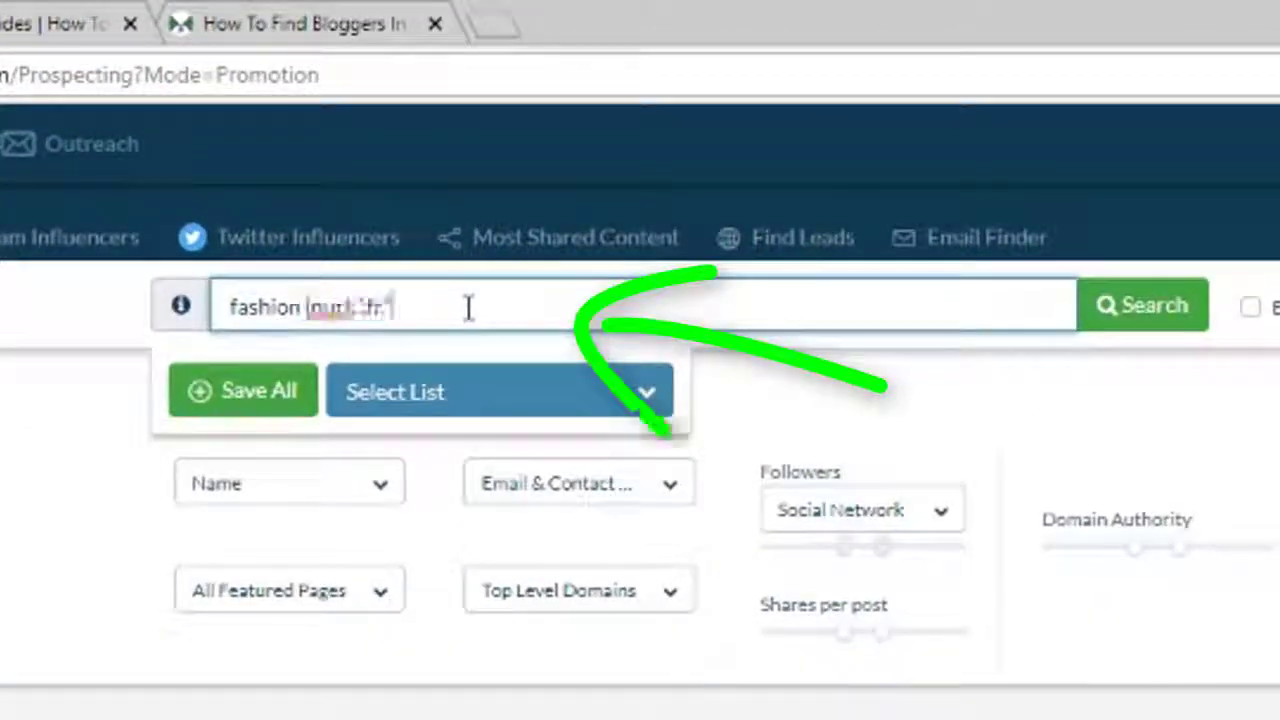
left_click_drag(305, 307, 449, 311)
left_click(409, 303)
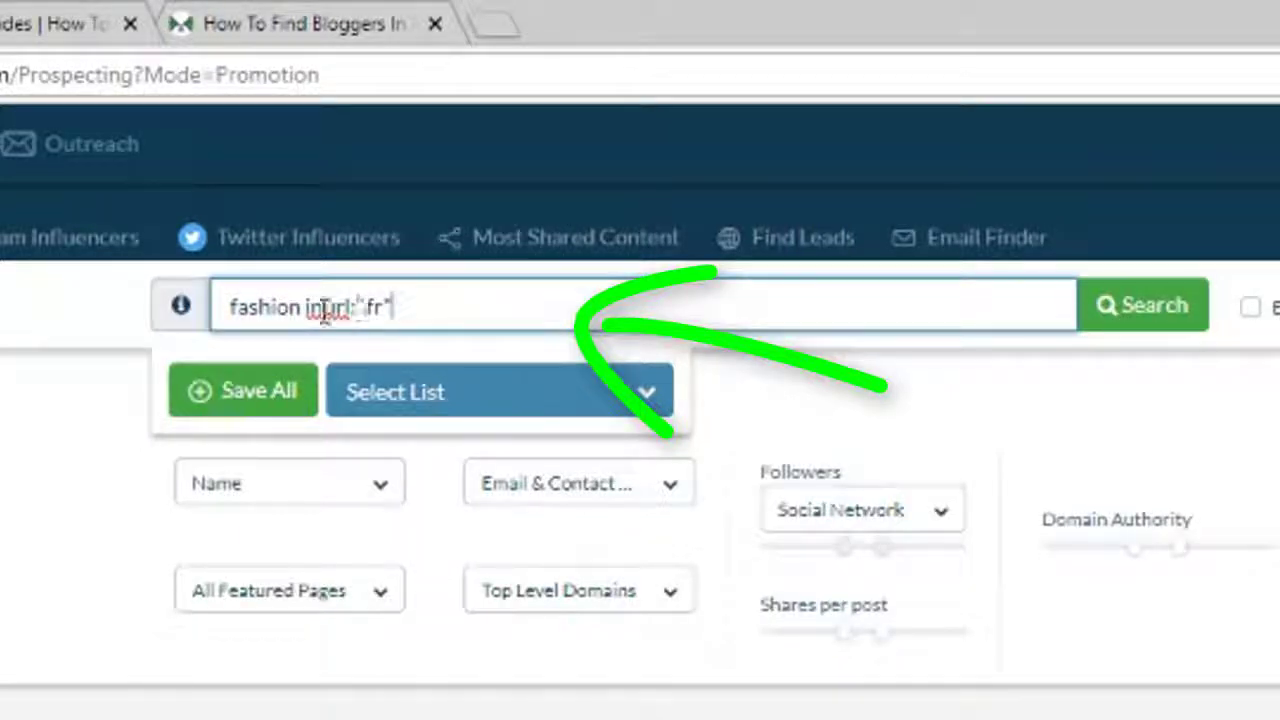
left_click_drag(306, 303, 443, 306)
left_click(370, 305)
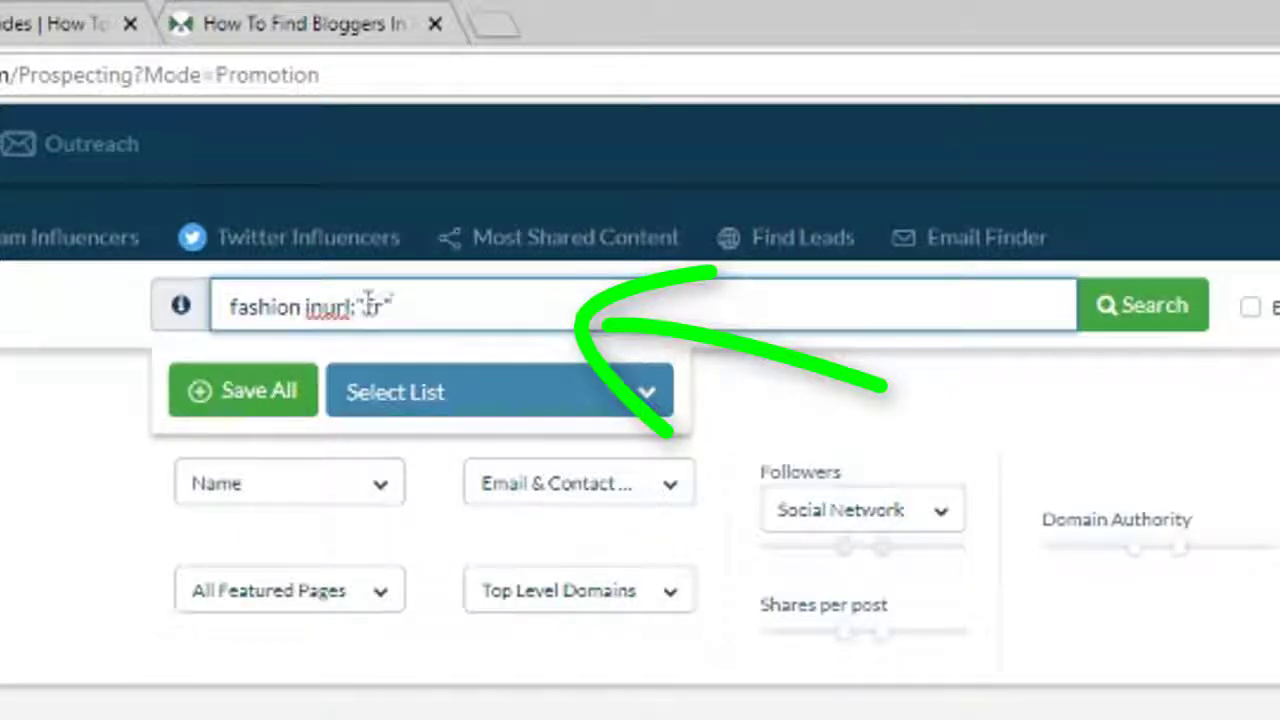
left_click_drag(362, 305, 405, 305)
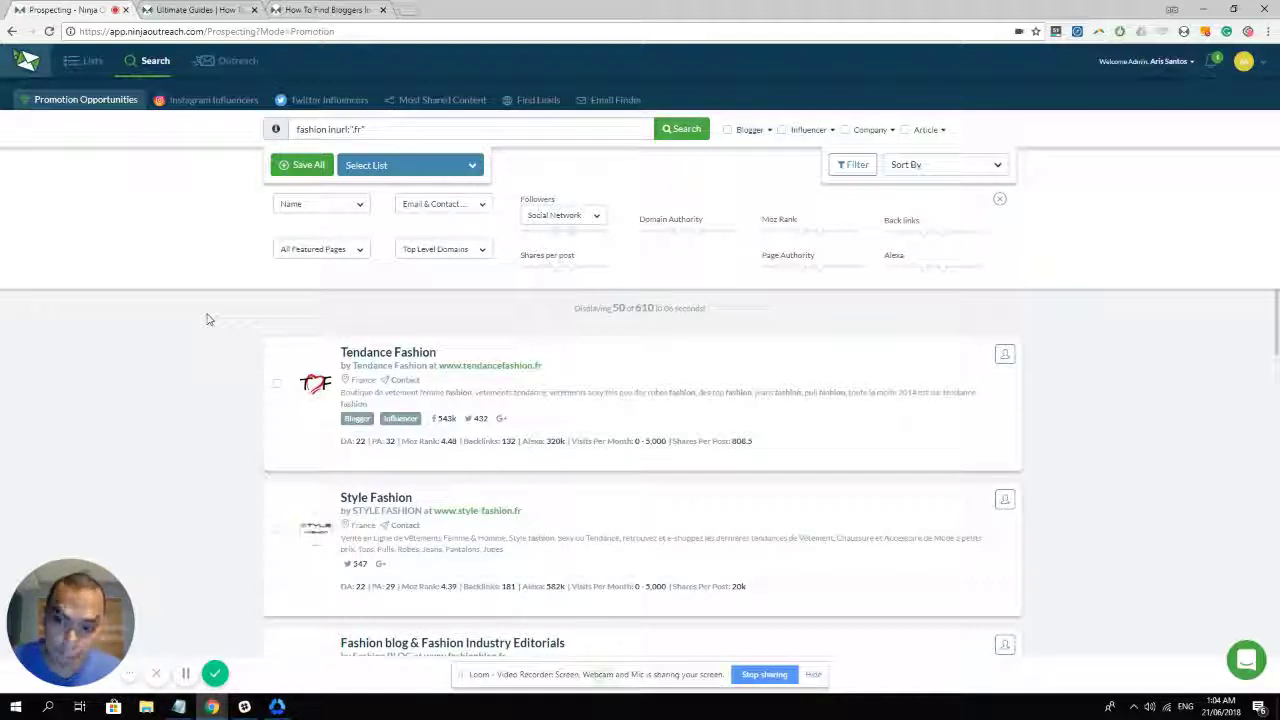
Step: Scroll through the 610 French fashion site results
scroll(243, 332, "down", 15)
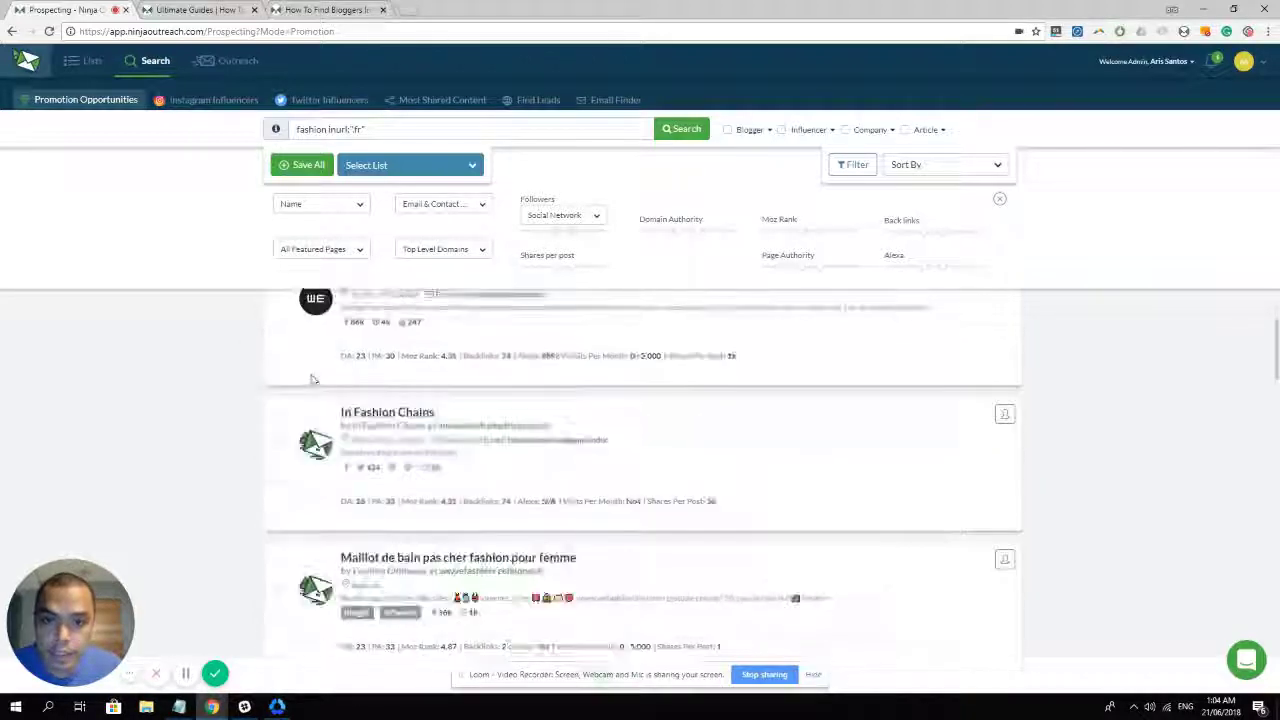
scroll(332, 341, "down", 5)
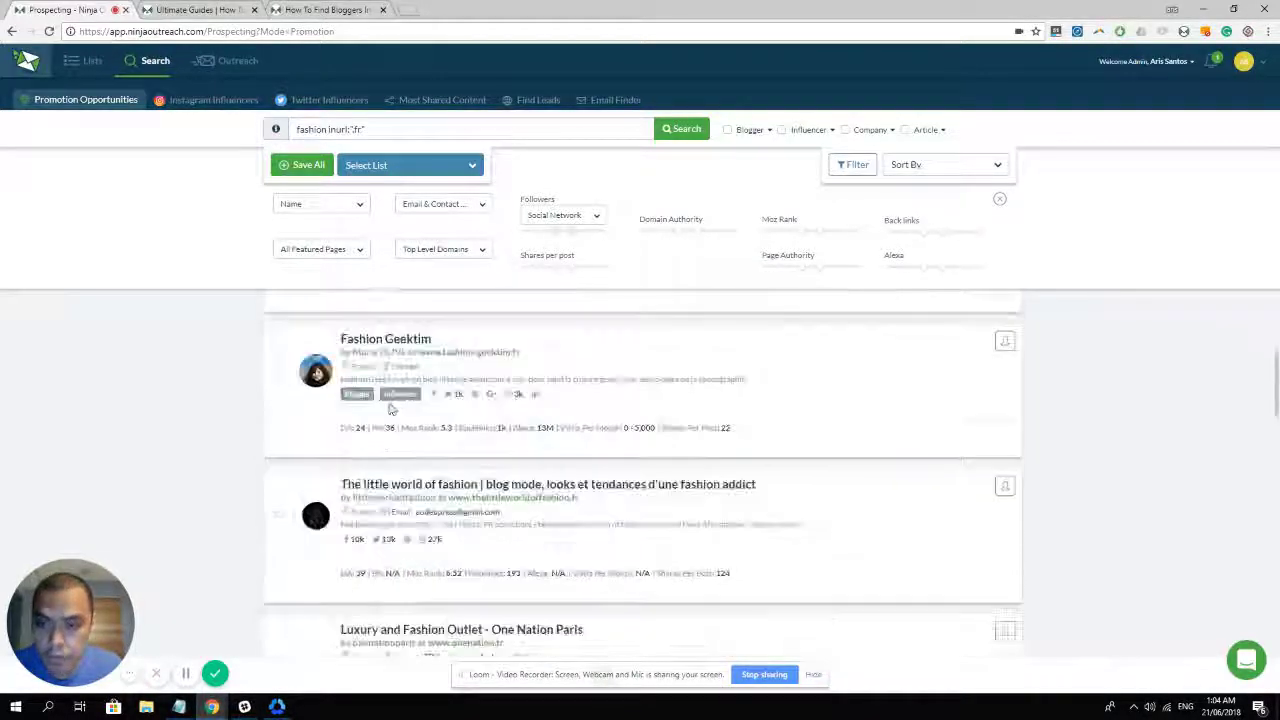
scroll(391, 405, "up", 5)
scroll(391, 405, "up", 6)
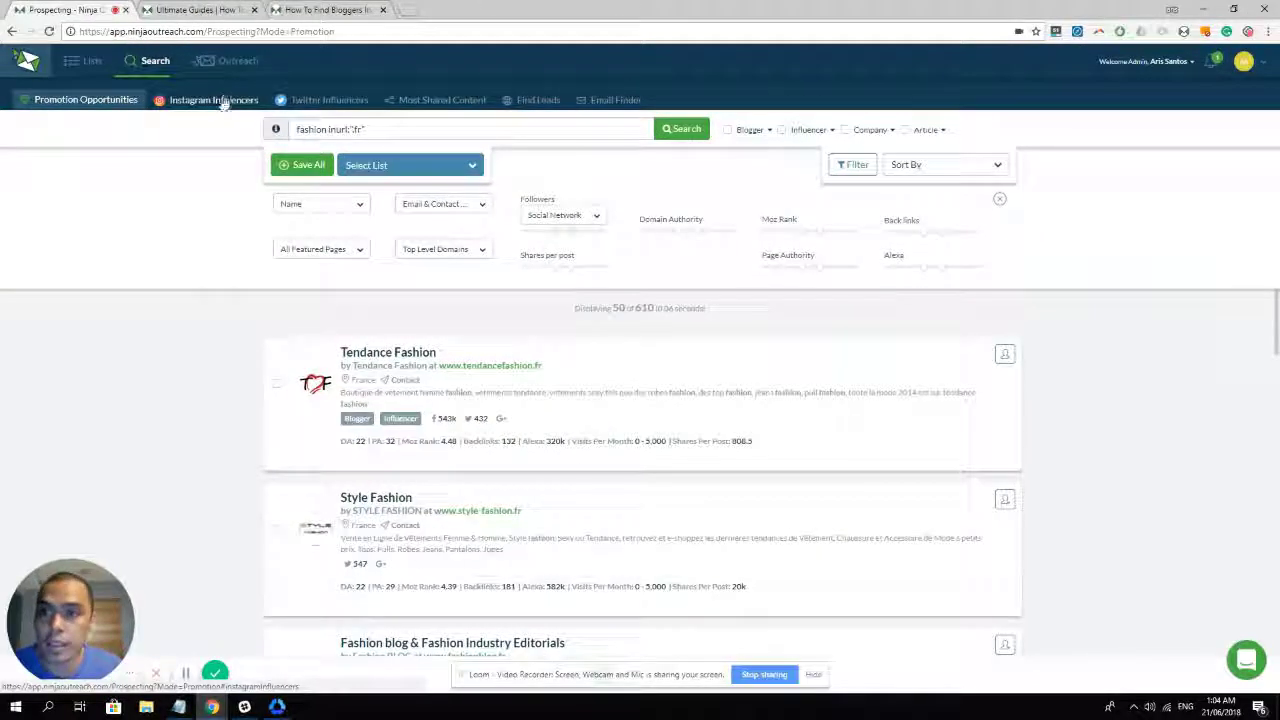
Step: Show Instagram influencers for fashion paris and highlight the 'Displaying 50 of 436 Results' counter
left_click(222, 104)
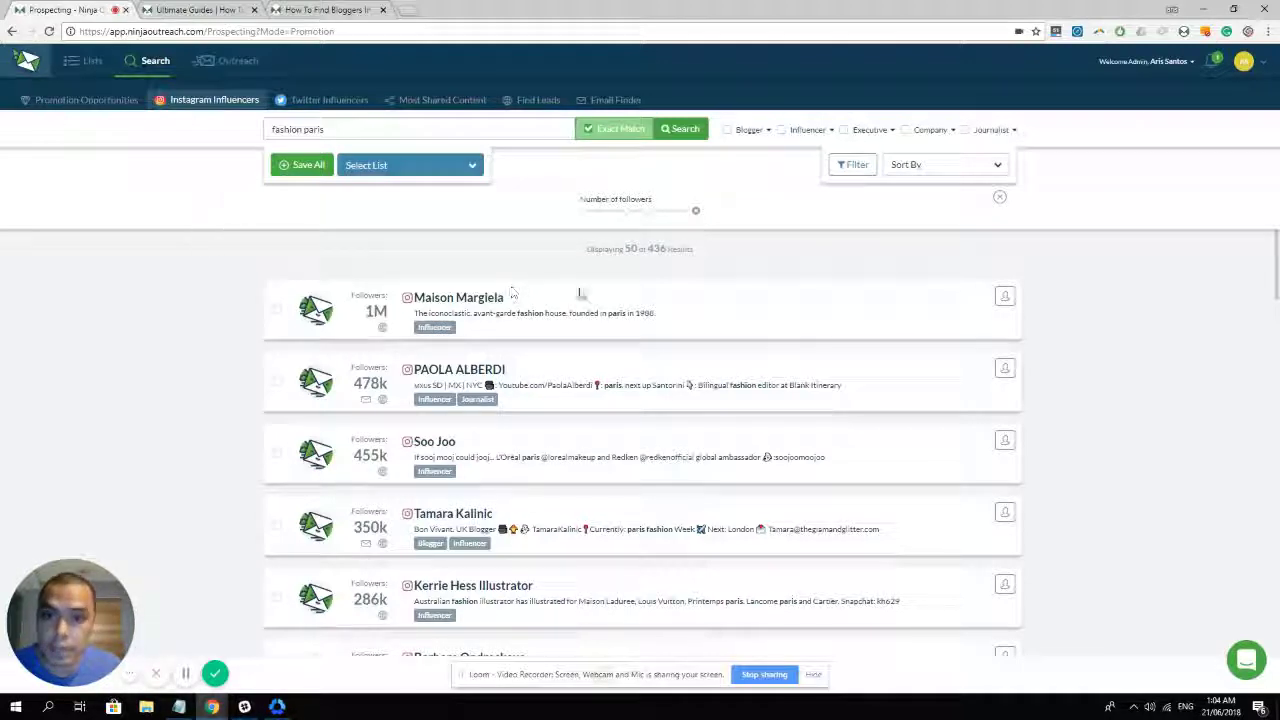
left_click_drag(581, 253, 634, 248)
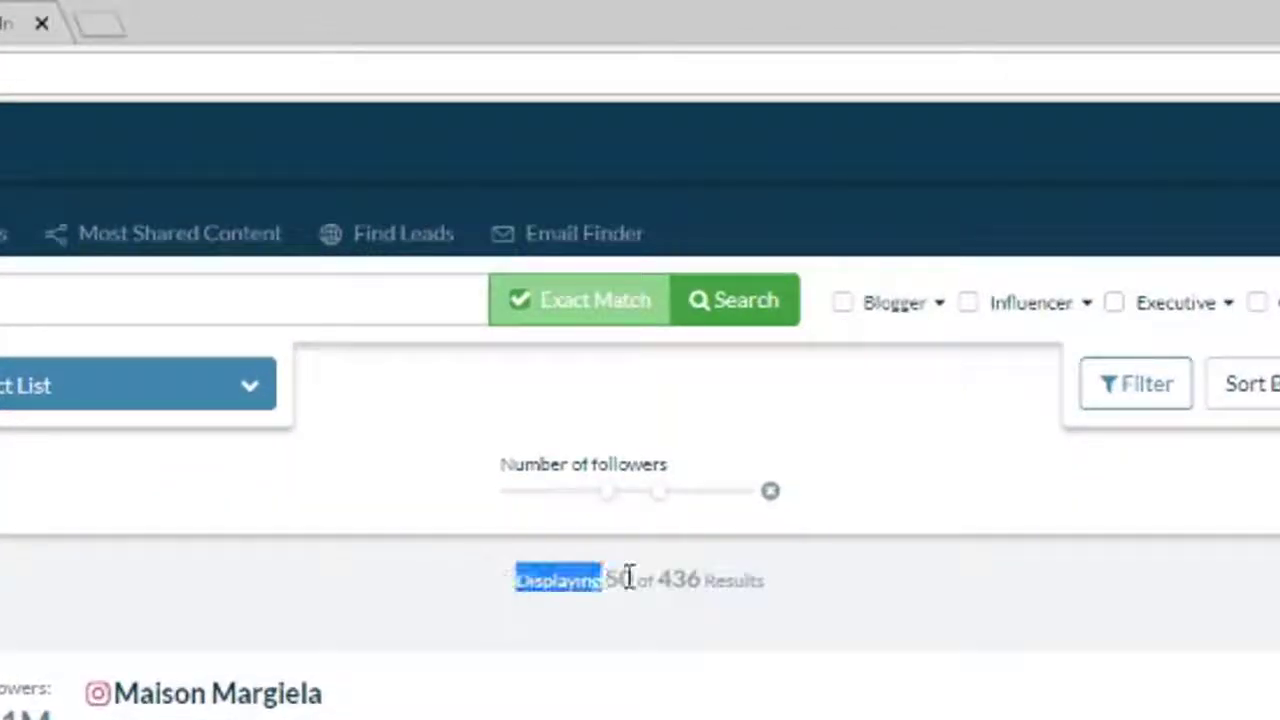
left_click_drag(628, 578, 522, 590)
left_click(800, 591)
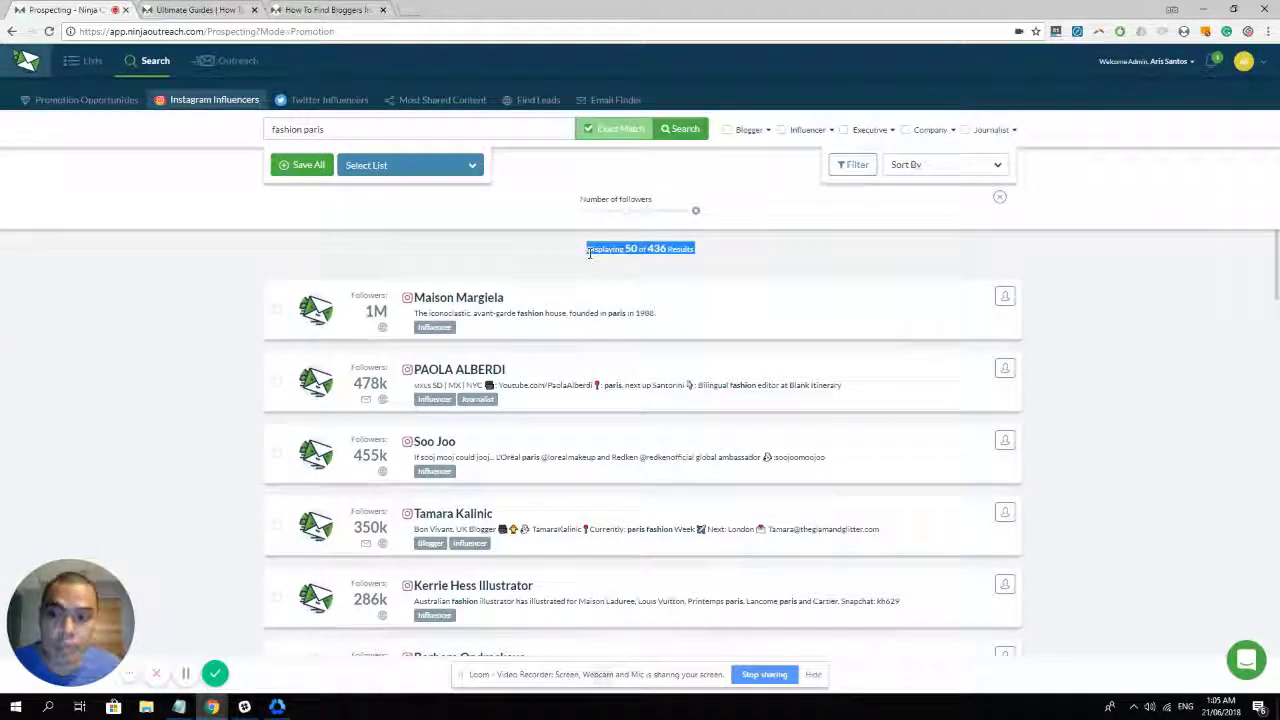
scroll(571, 414, "down", 15)
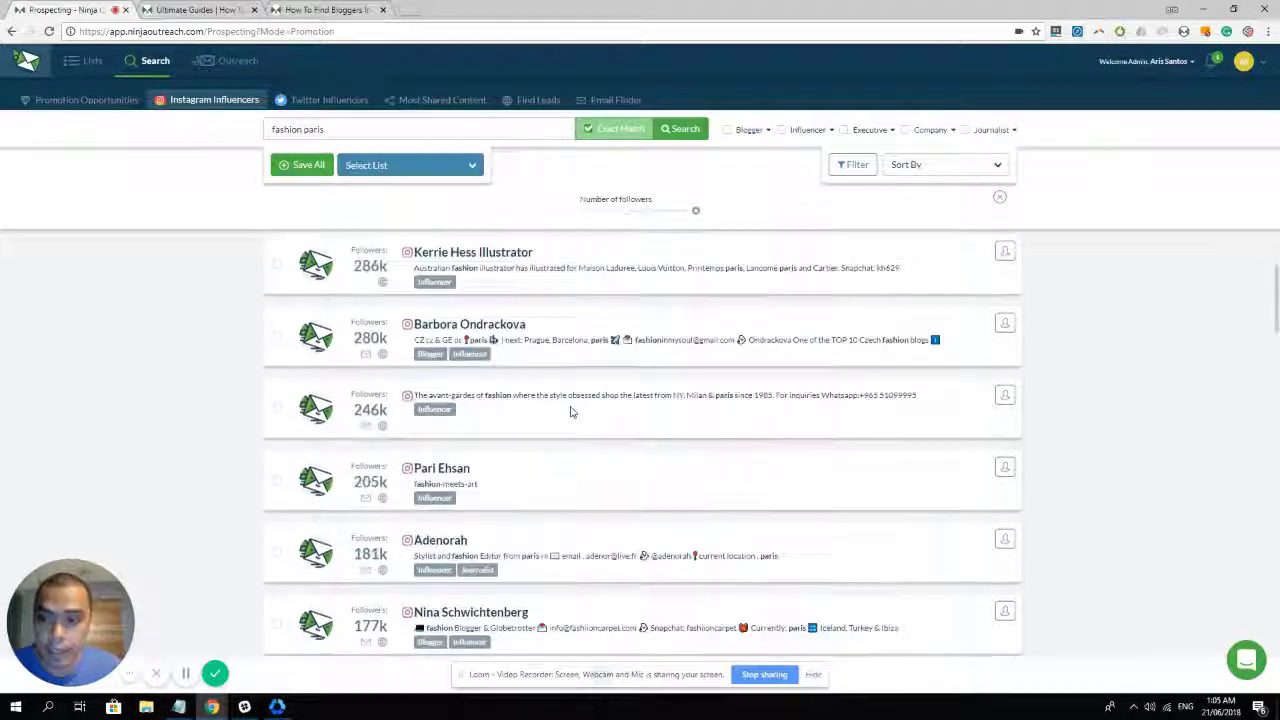
scroll(571, 414, "down", 10)
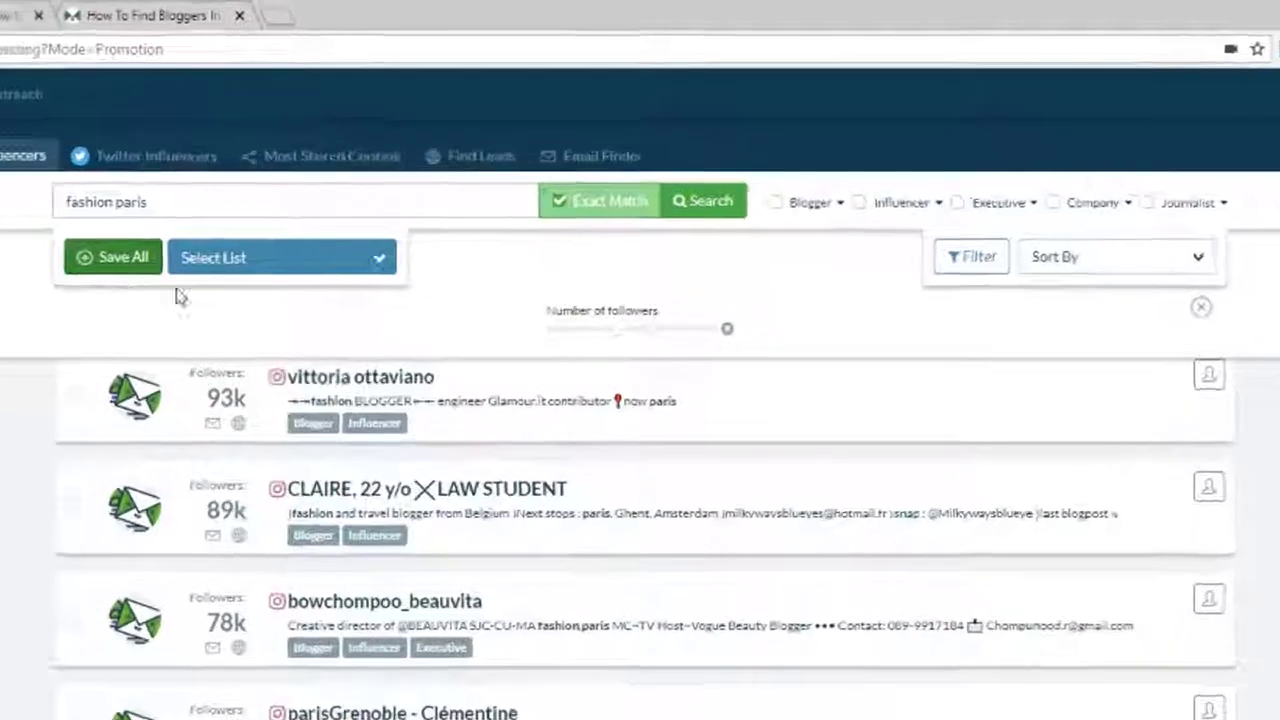
Step: Tick six influencers, vittoria ottaviano through Blog da Cibele, and open Save Leads for them
left_click(112, 257)
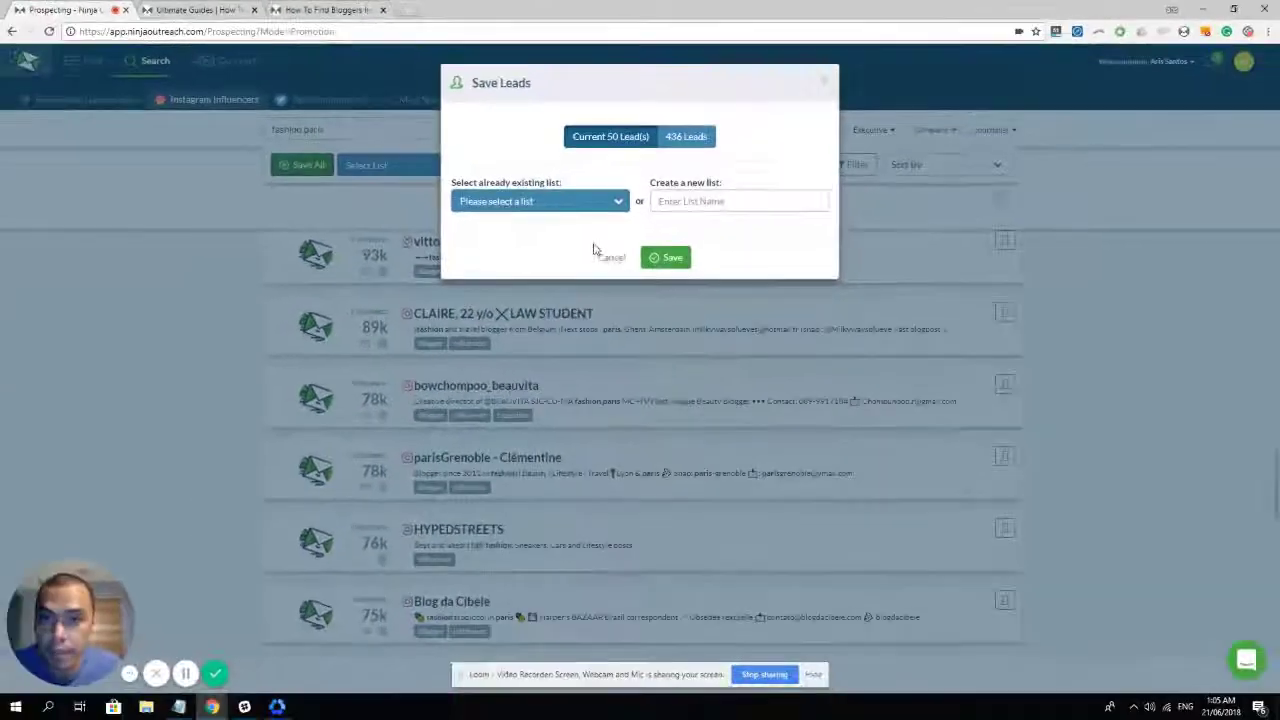
left_click(592, 425)
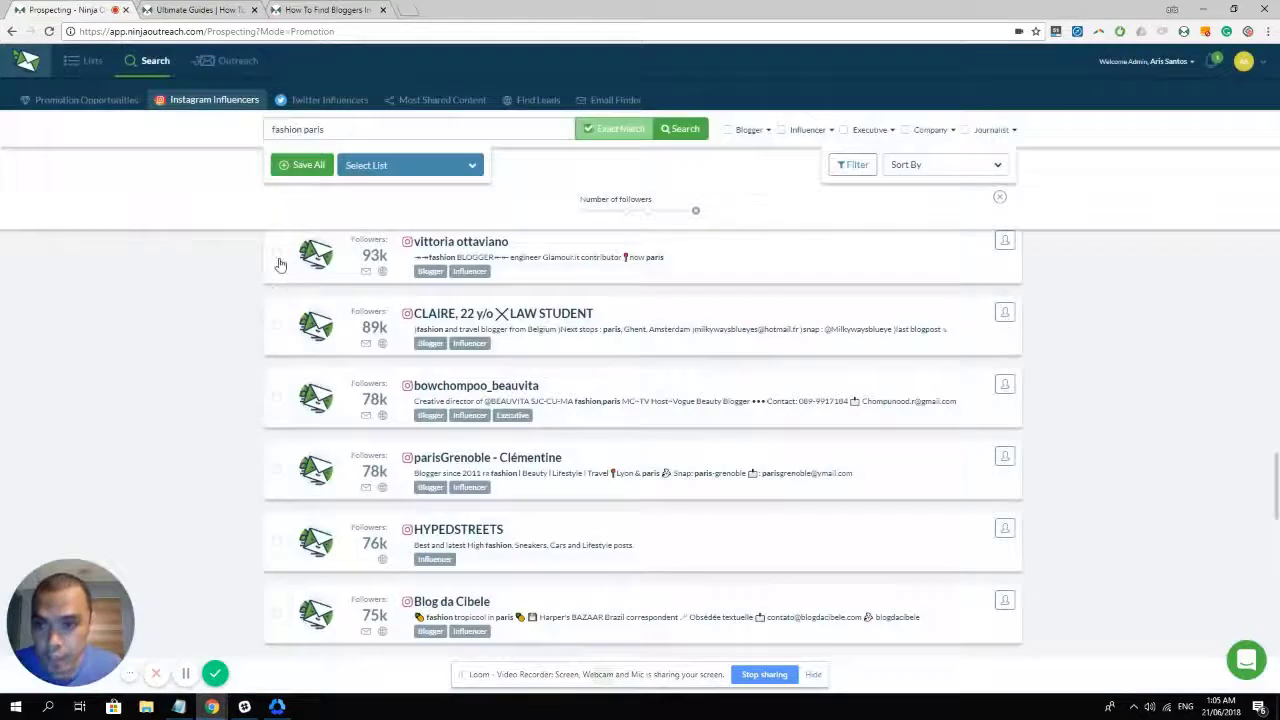
left_click(277, 255)
left_click(277, 327)
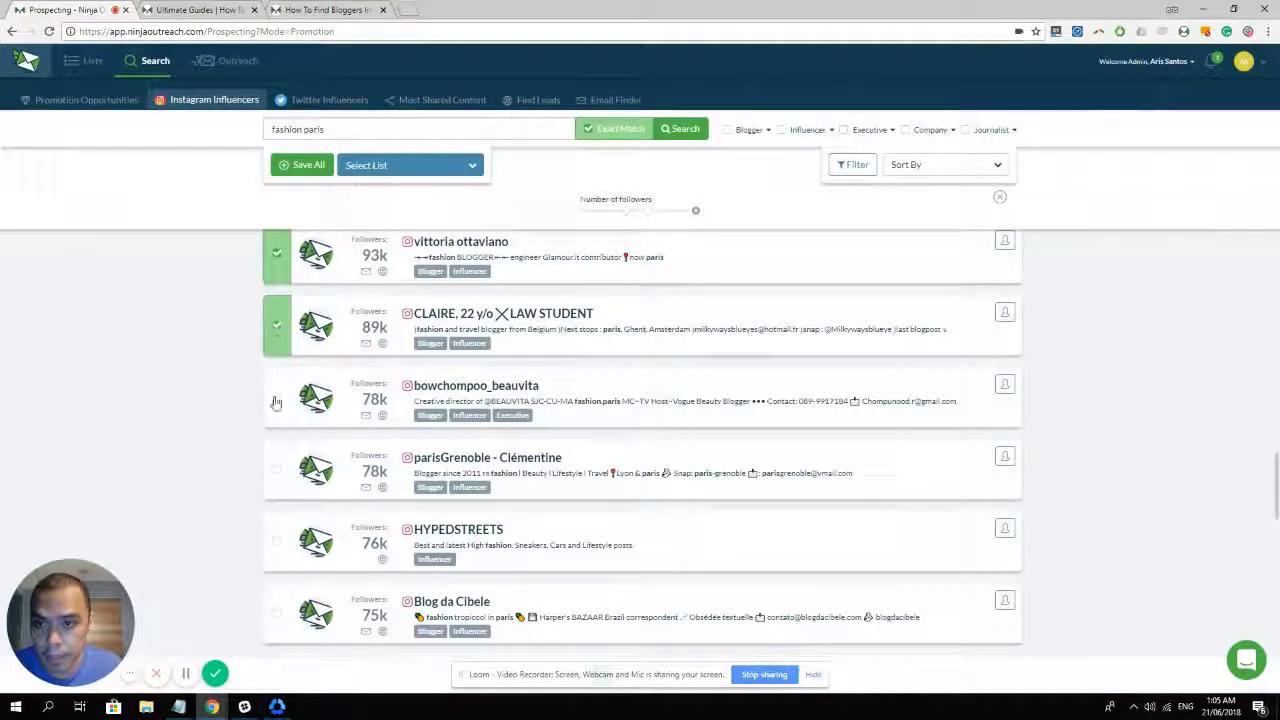
left_click(277, 399)
left_click(277, 471)
left_click(277, 543)
left_click(277, 612)
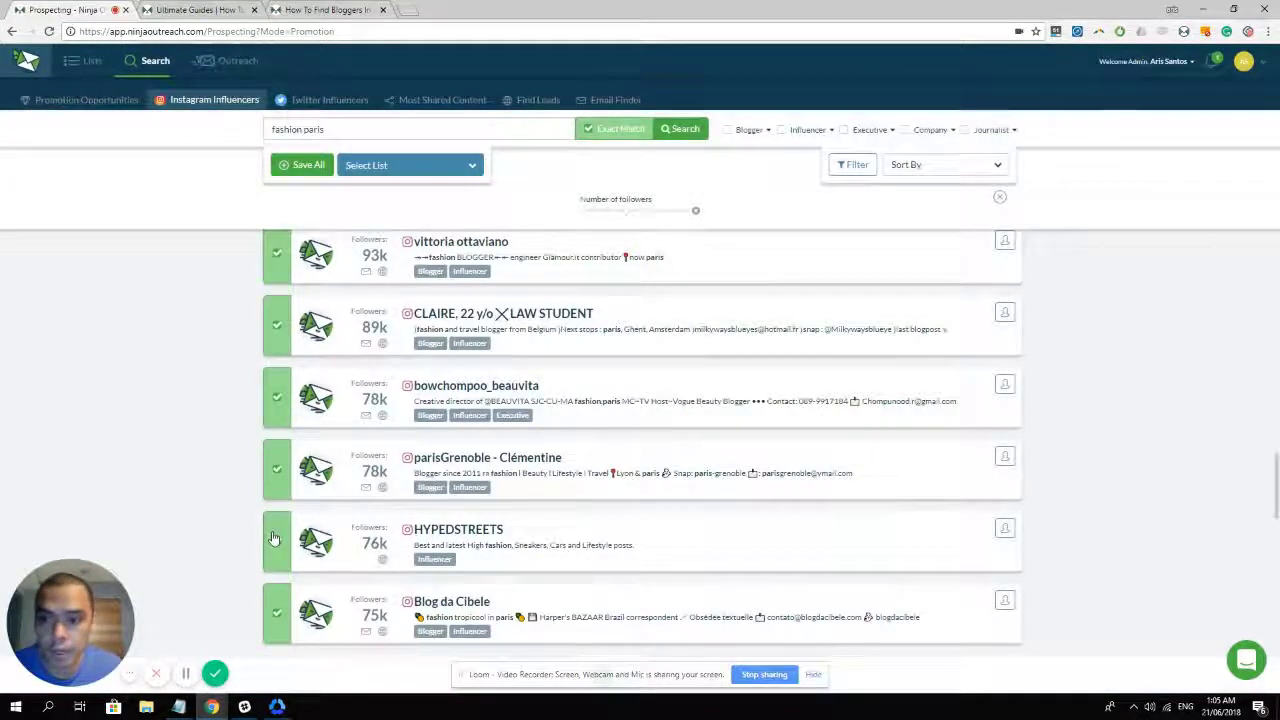
scroll(277, 525, "up", 5)
left_click(305, 166)
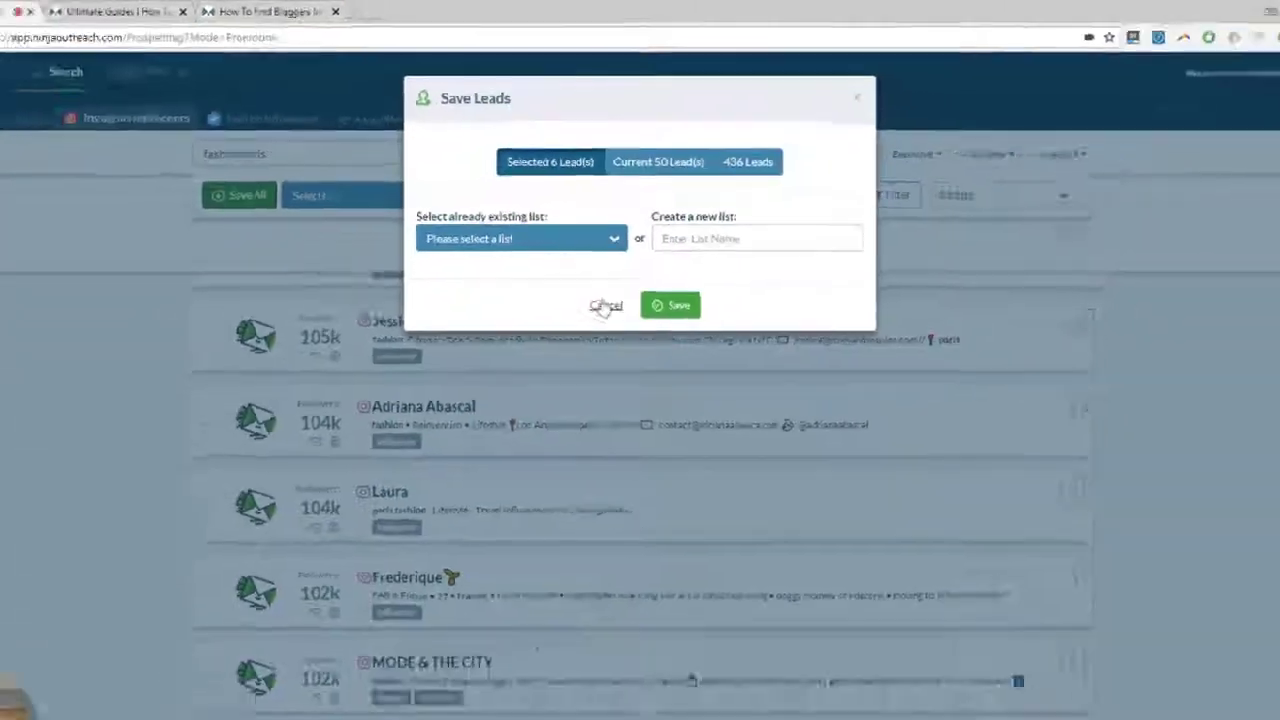
Step: Cancel saving and change the Twitter fashion search location from paris to london
left_click(581, 522)
left_click(345, 103)
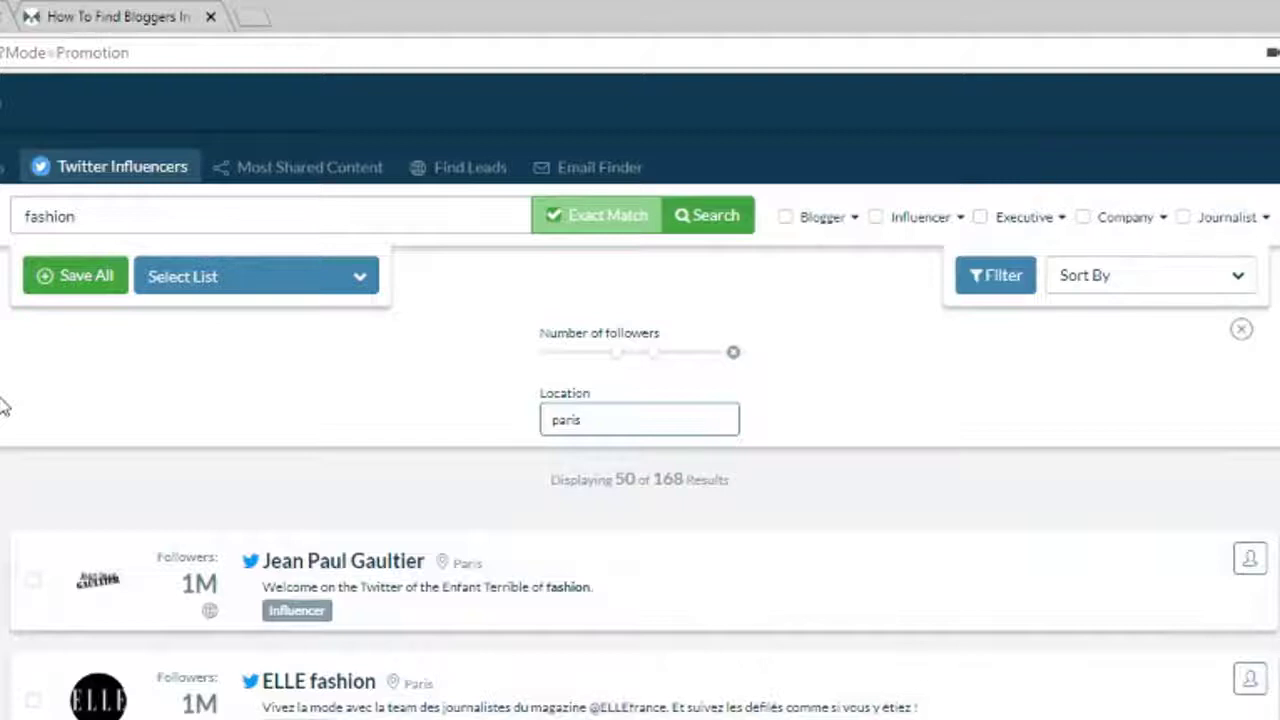
left_click(129, 208)
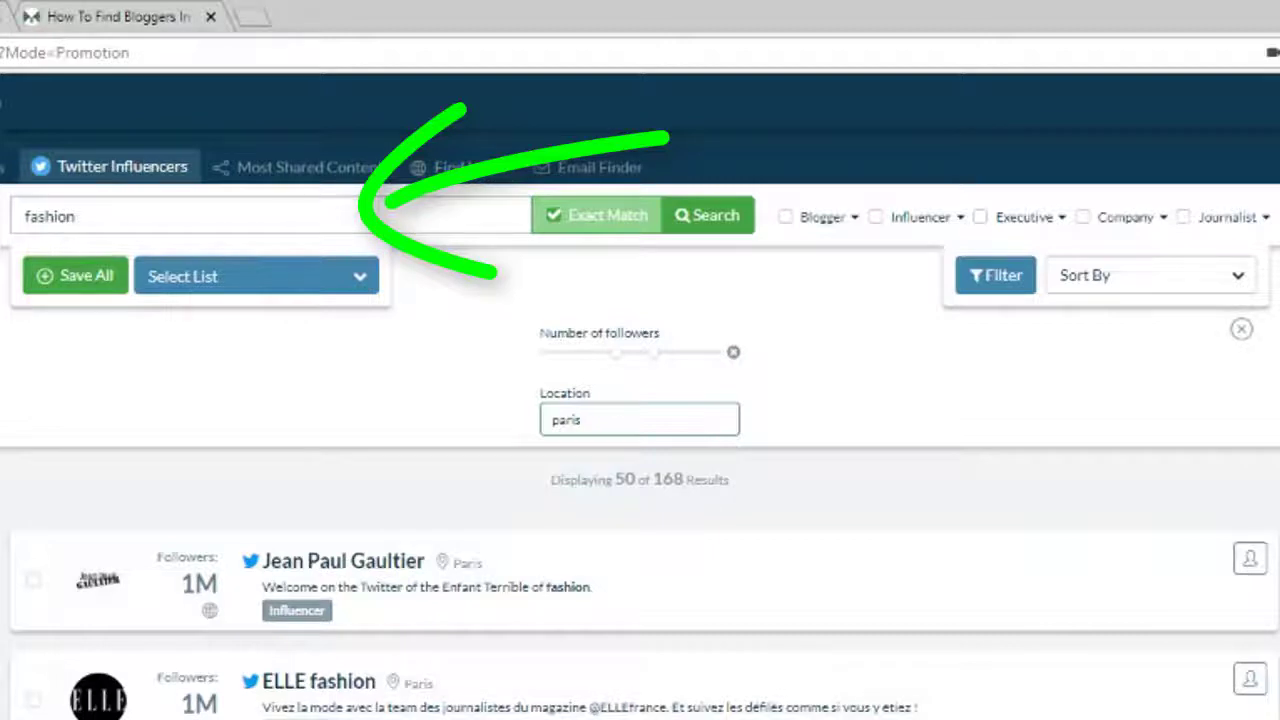
scroll(640, 580, "down", 10)
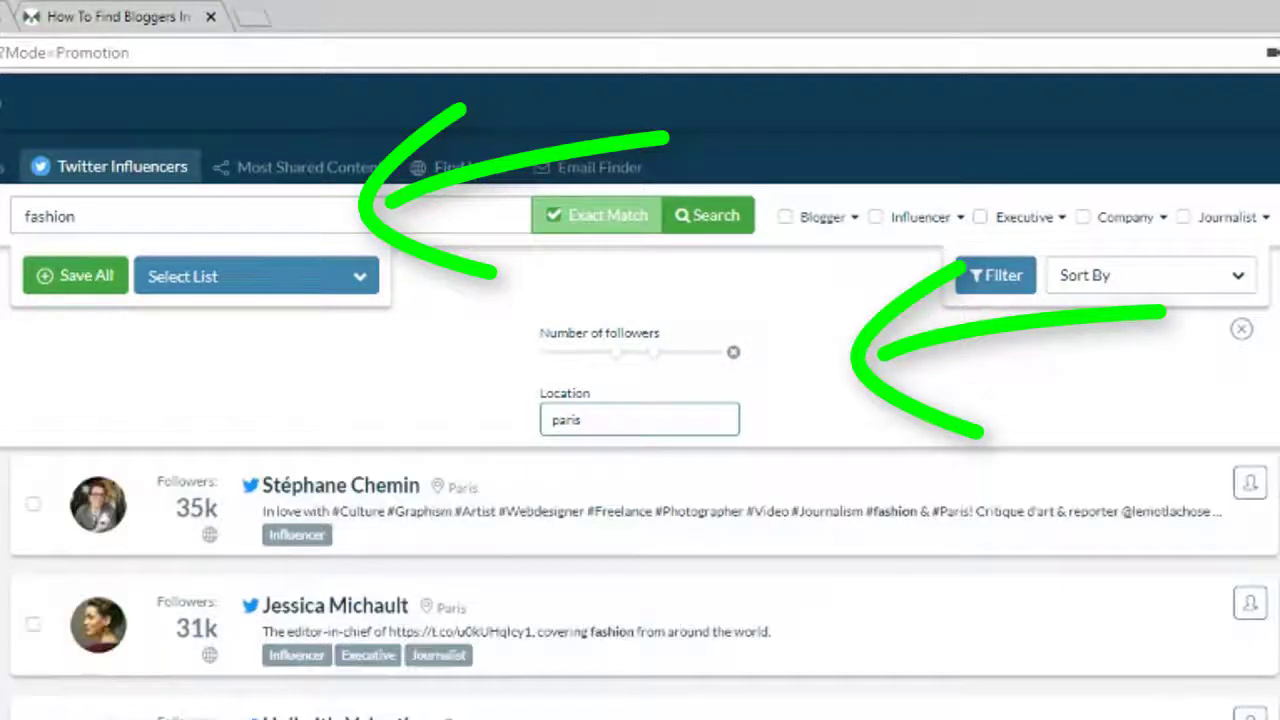
scroll(640, 580, "down", 5)
double_click(654, 418)
type("londo")
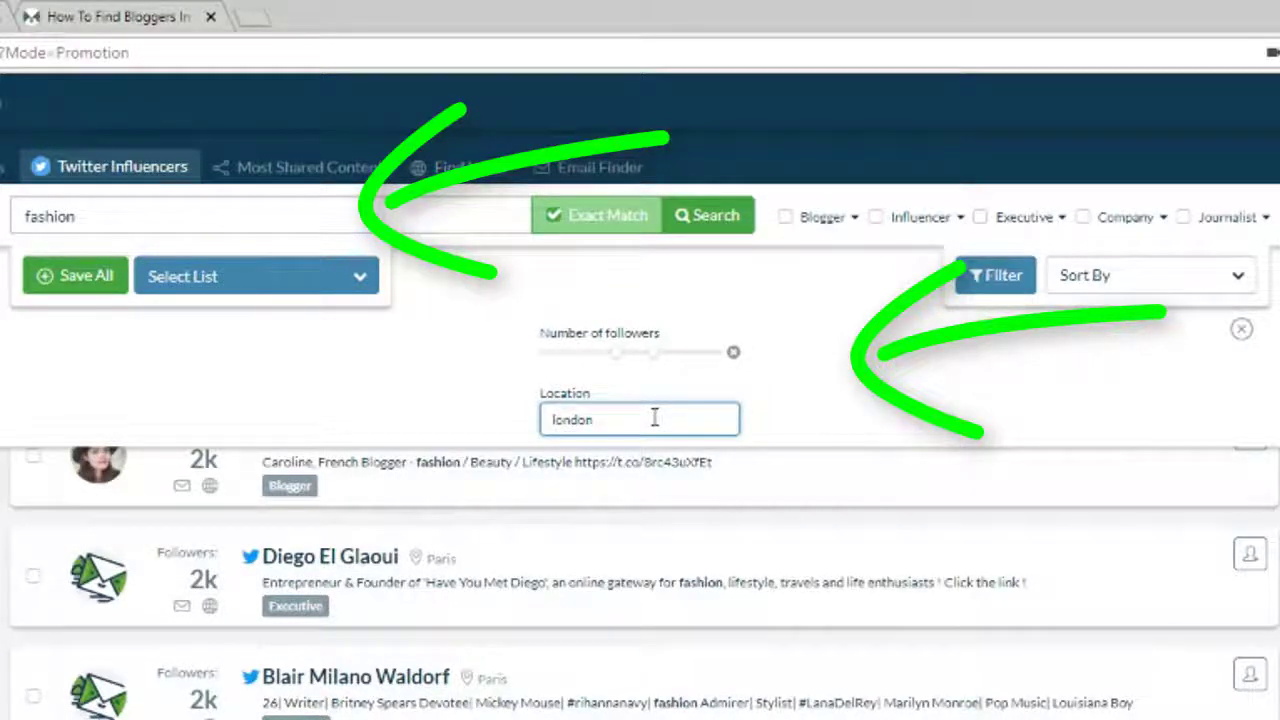
type("n")
key("Return")
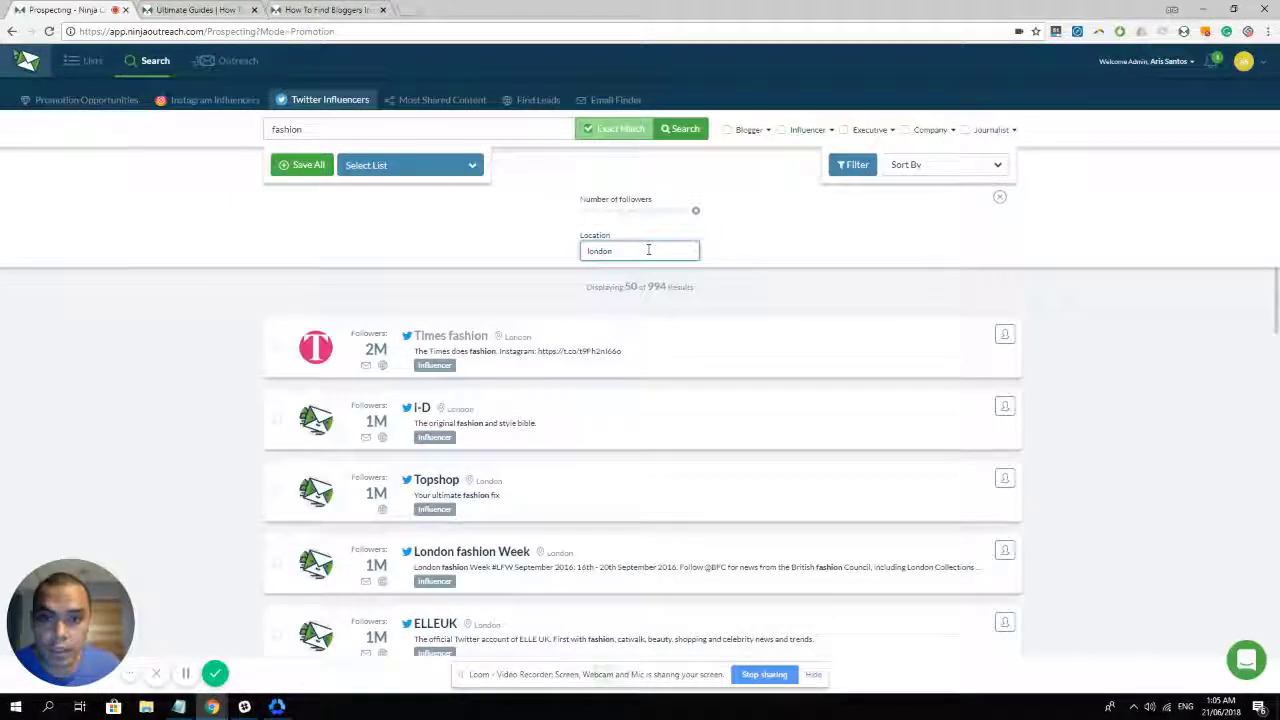
scroll(502, 380, "down", 20)
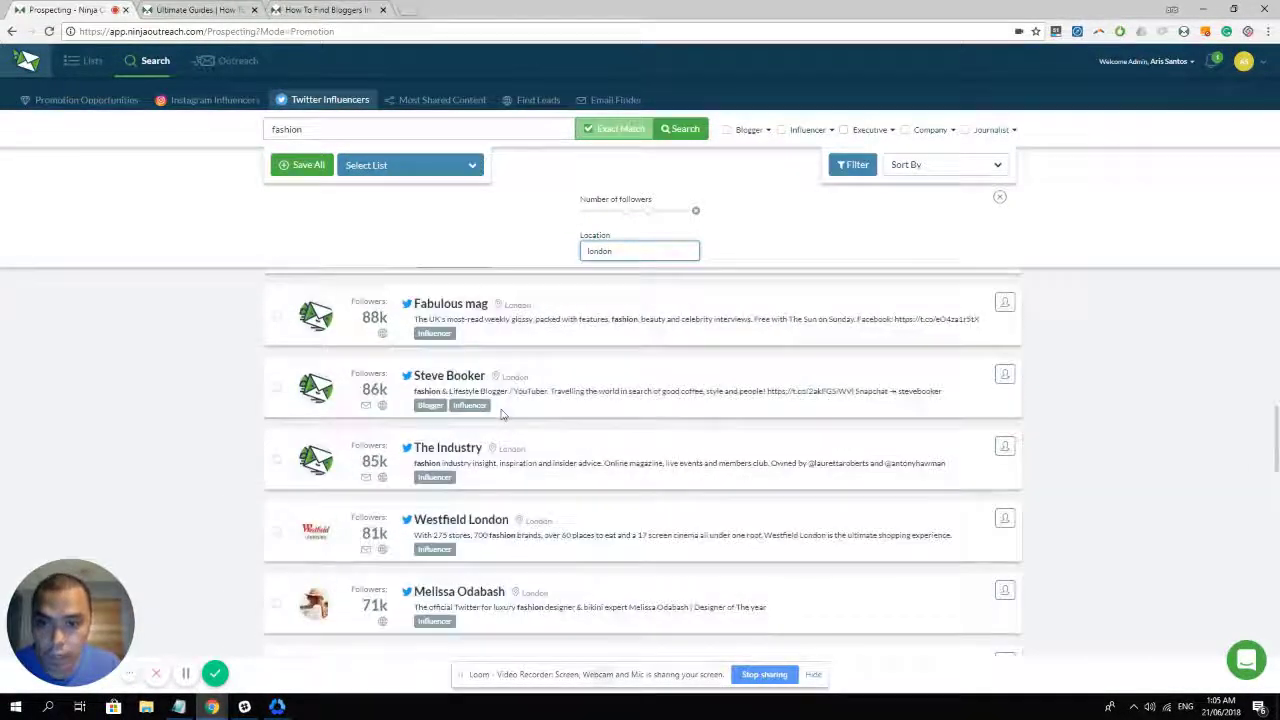
scroll(502, 414, "up", 20)
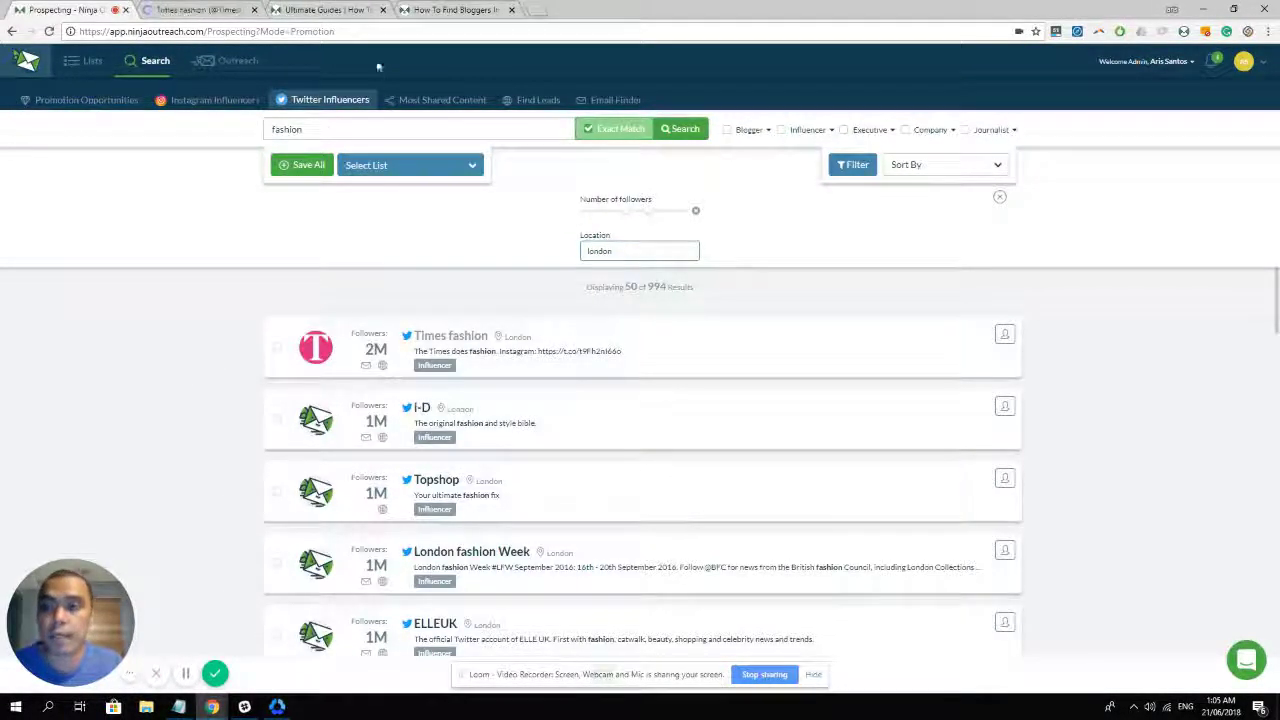
Step: Close the stray Times fashion tab and bring up Google in a new tab
left_click(254, 10)
left_click(410, 12)
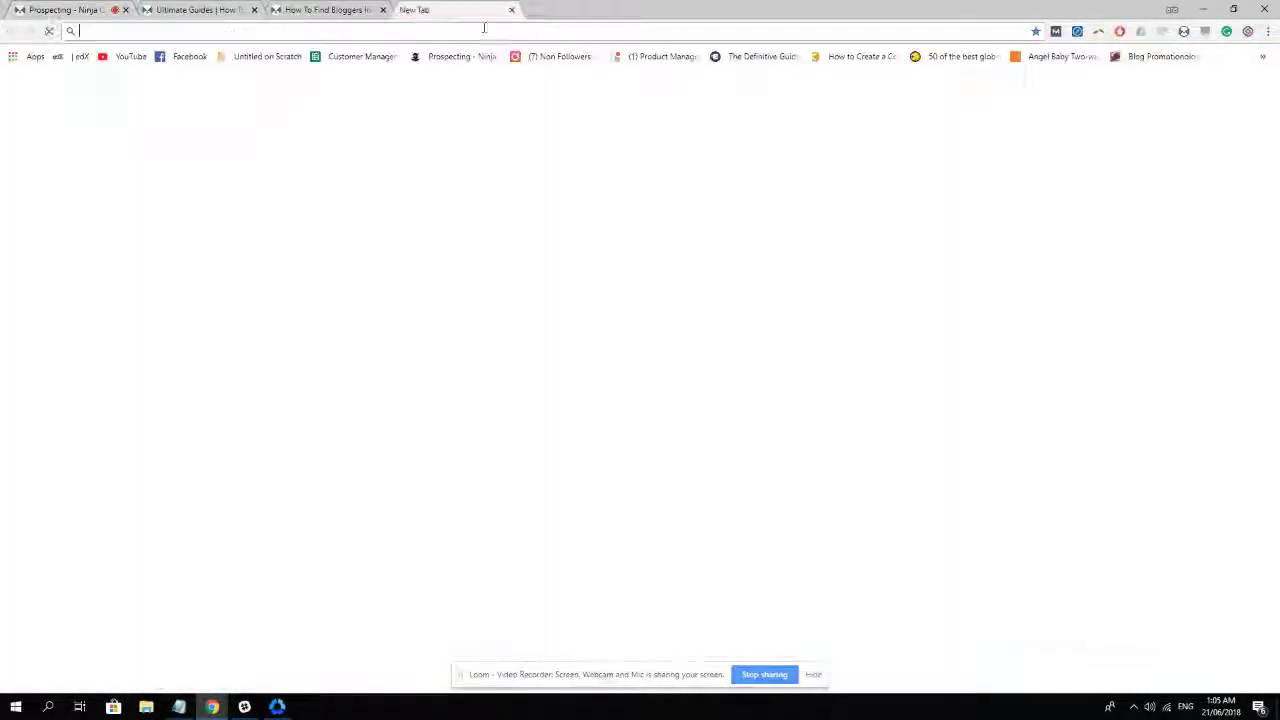
left_click(540, 247)
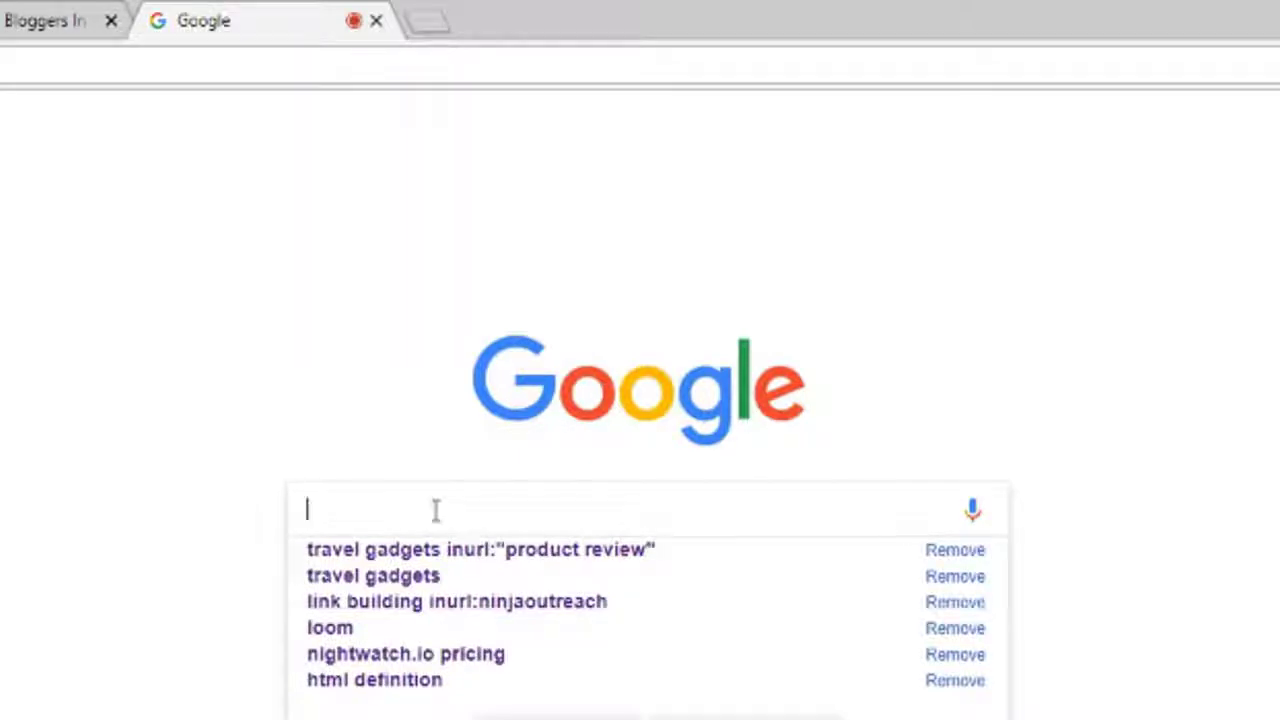
Step: Search Google for 'travel blogs france' and scroll through the results
type("travel blogs")
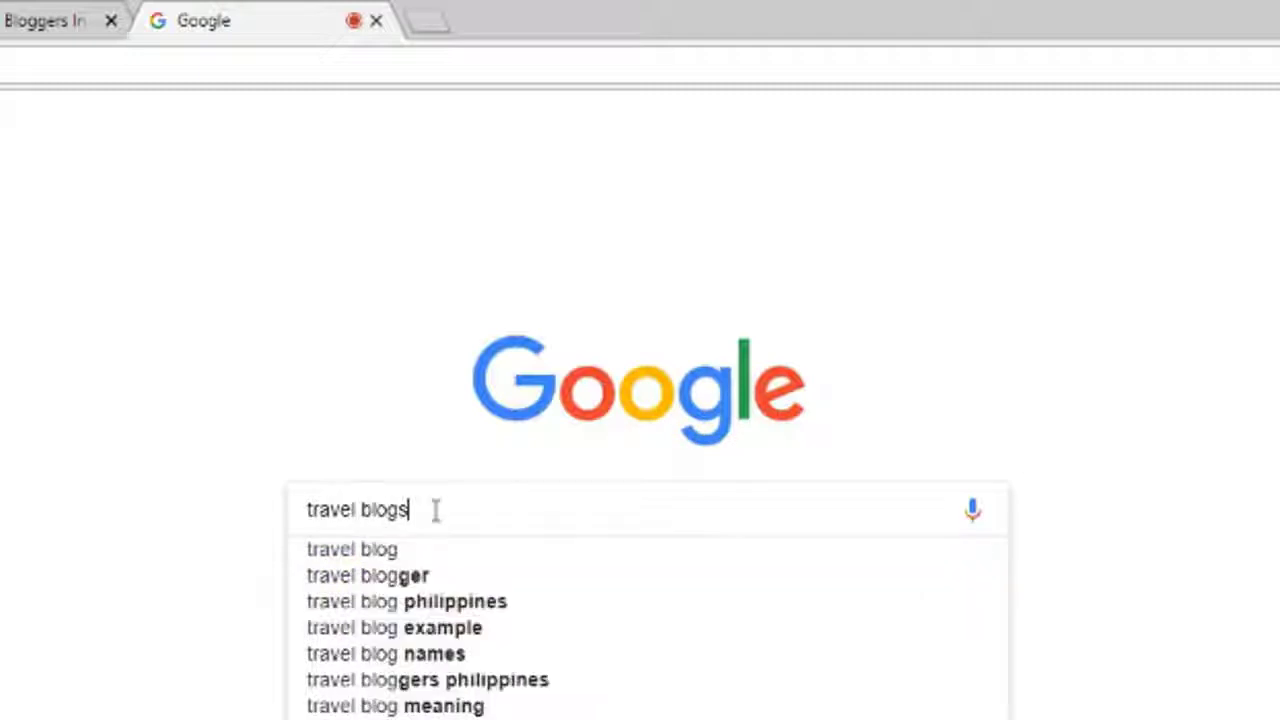
type(" france")
key("Return")
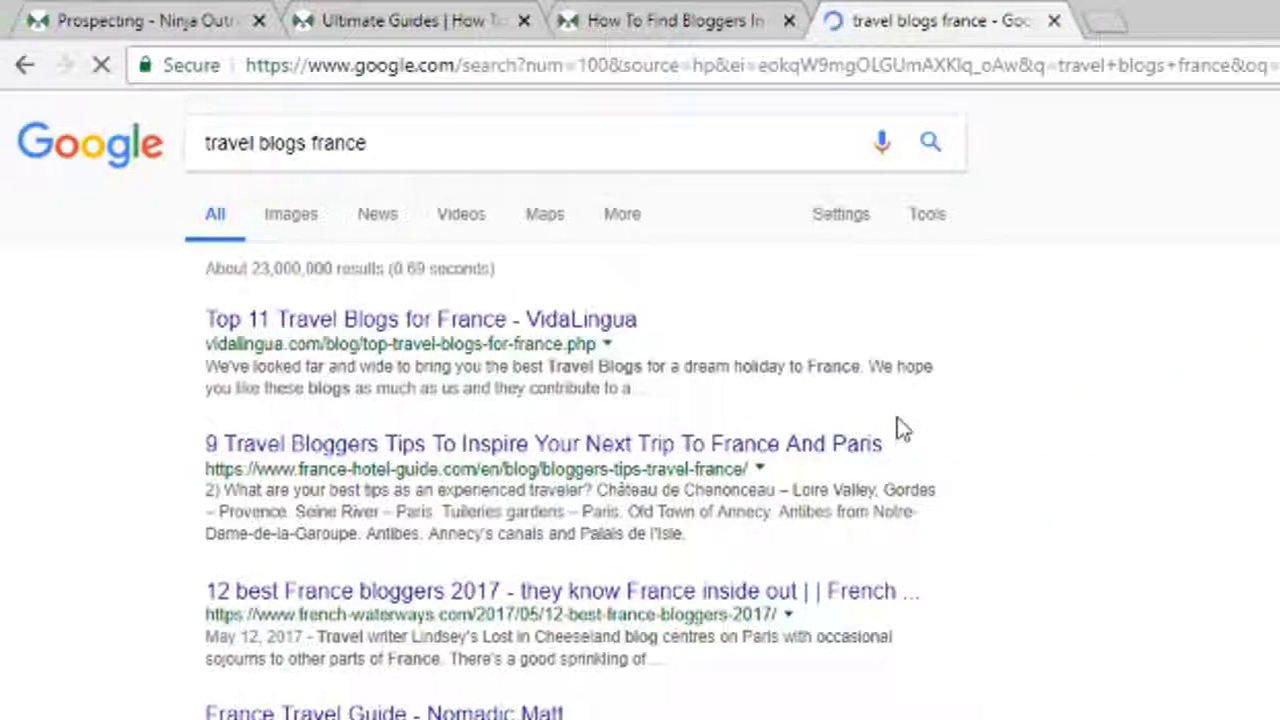
scroll(612, 650, "down", 10)
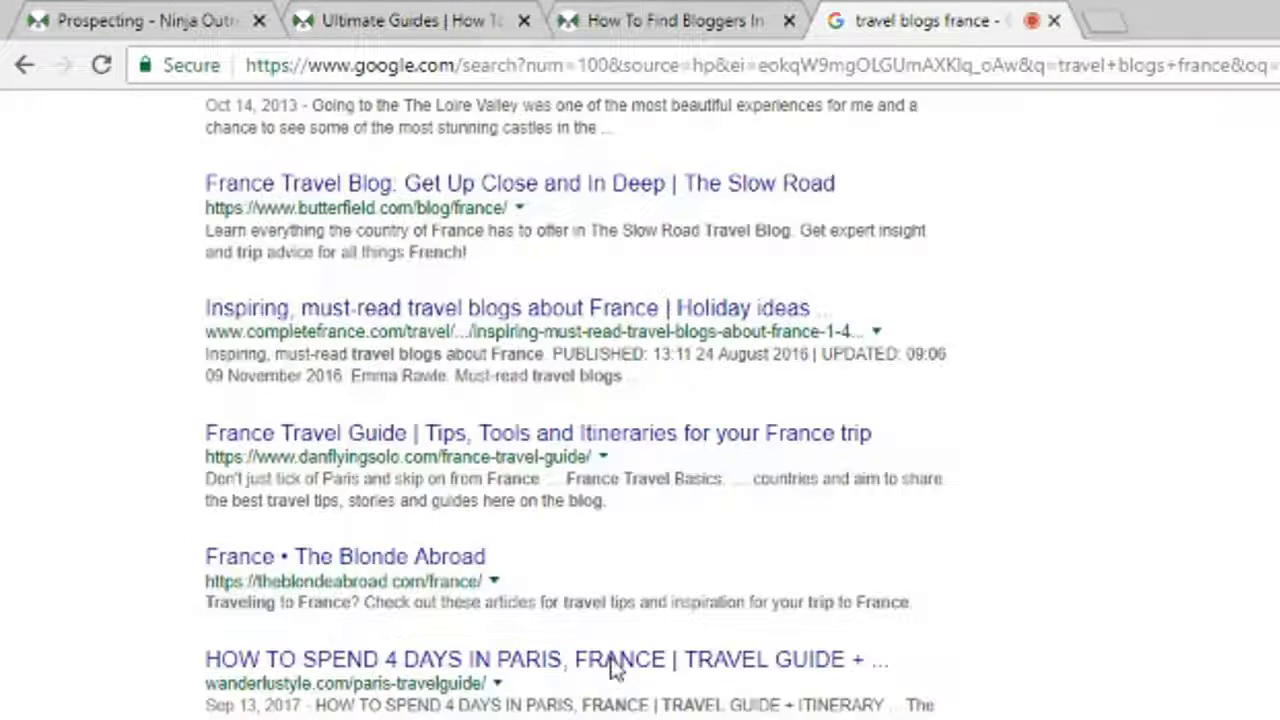
scroll(612, 668, "down", 5)
scroll(610, 672, "down", 3)
scroll(612, 660, "up", 5)
scroll(614, 668, "up", 5)
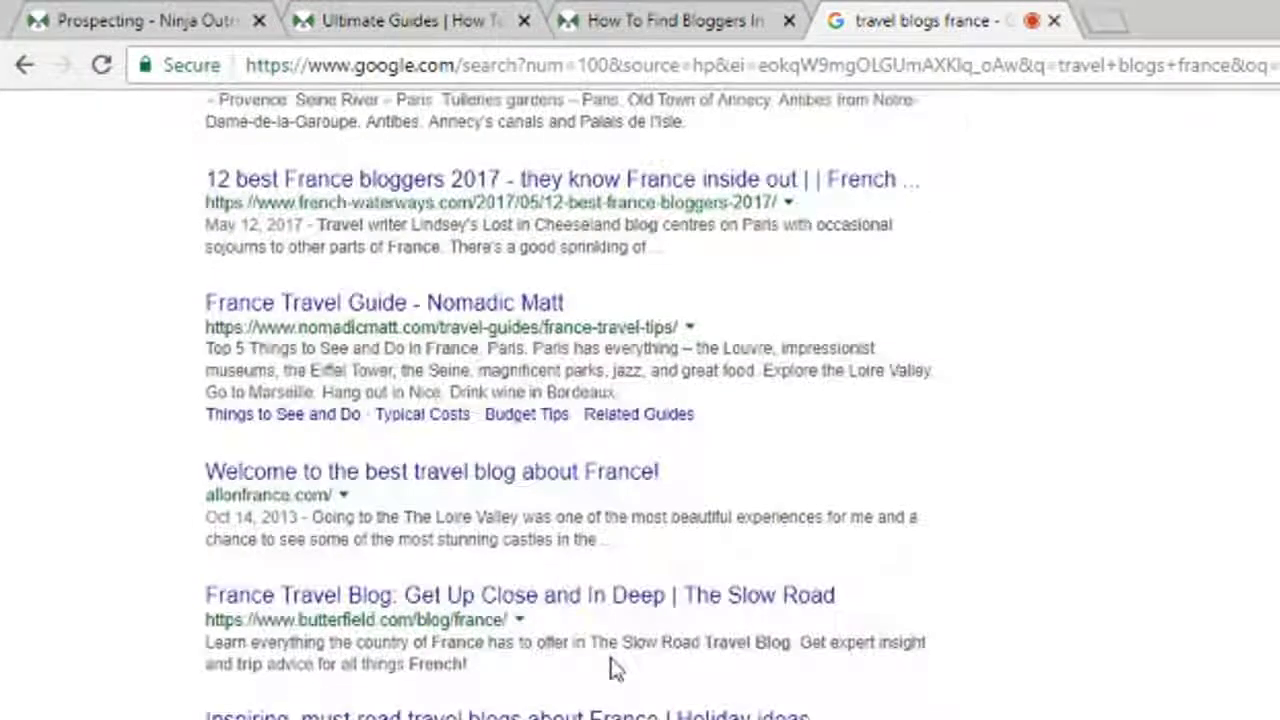
scroll(615, 668, "up", 4)
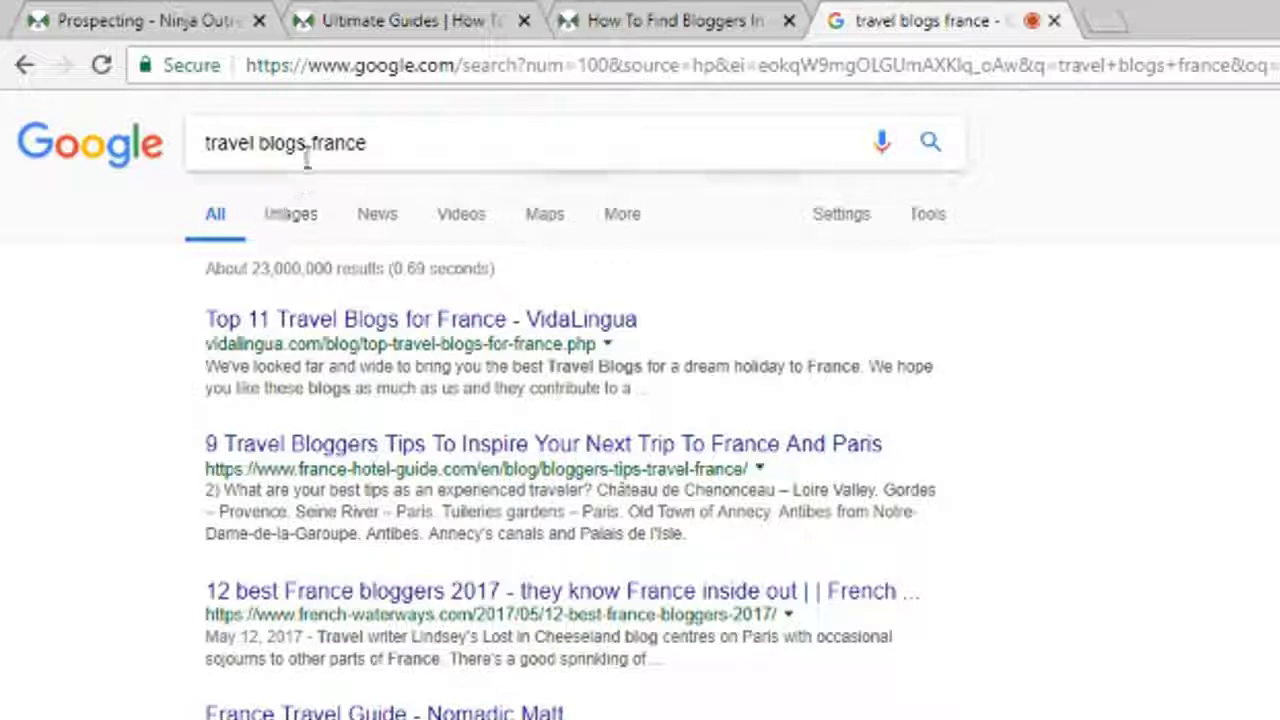
Step: Replace 'france' with inurl:.fr and browse the roughly 212,000 results
left_click_drag(309, 143, 663, 146)
key("BackSpace")
key("BackSpace")
key("BackSpace")
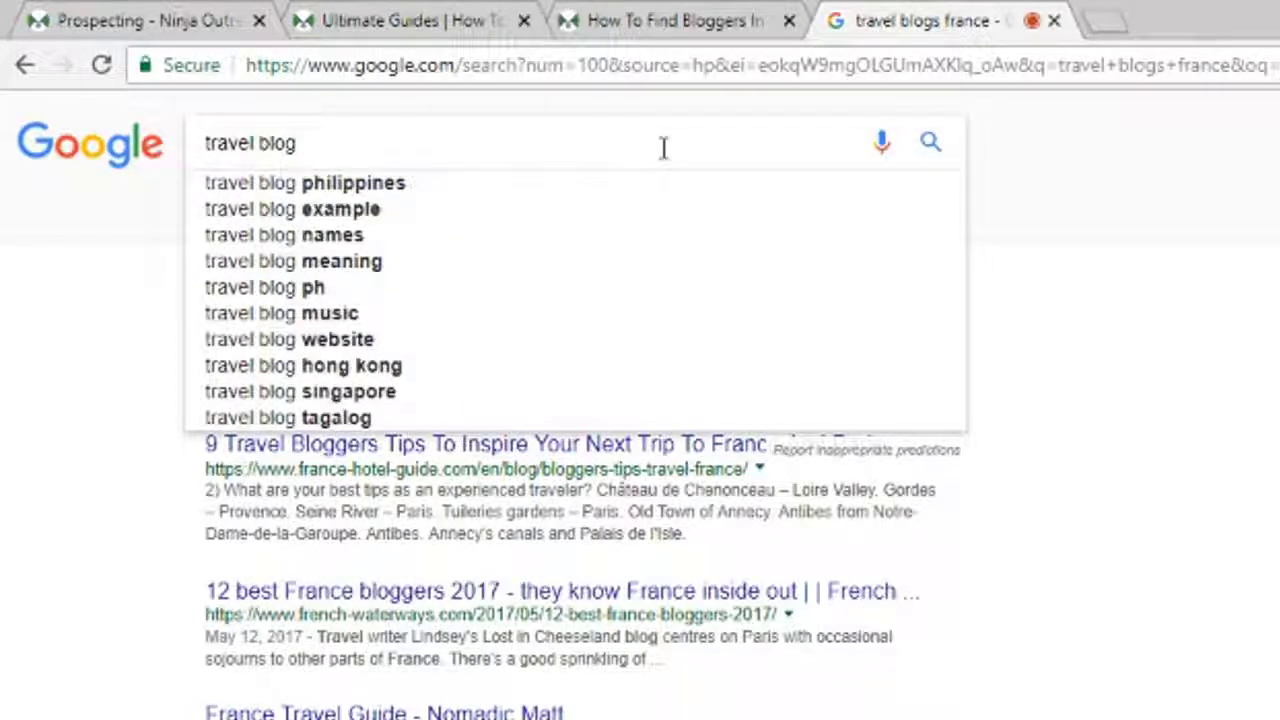
type("inurl:.fr")
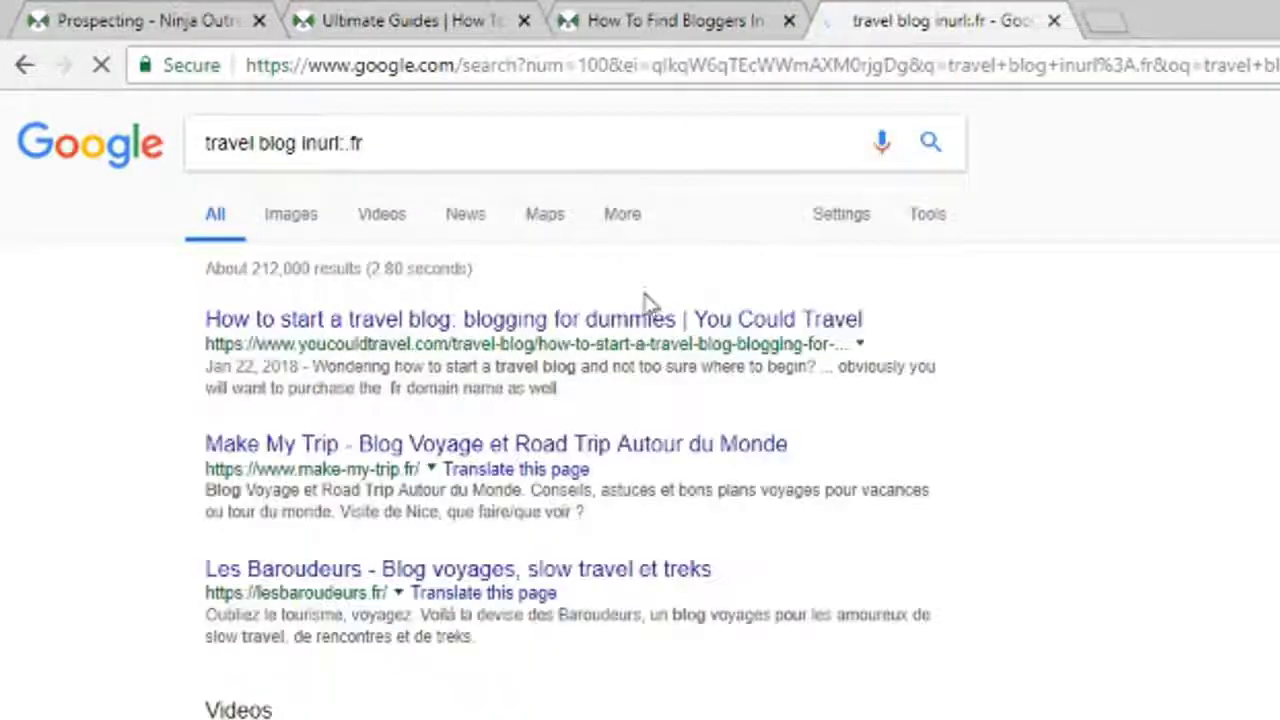
scroll(516, 366, "down", 10)
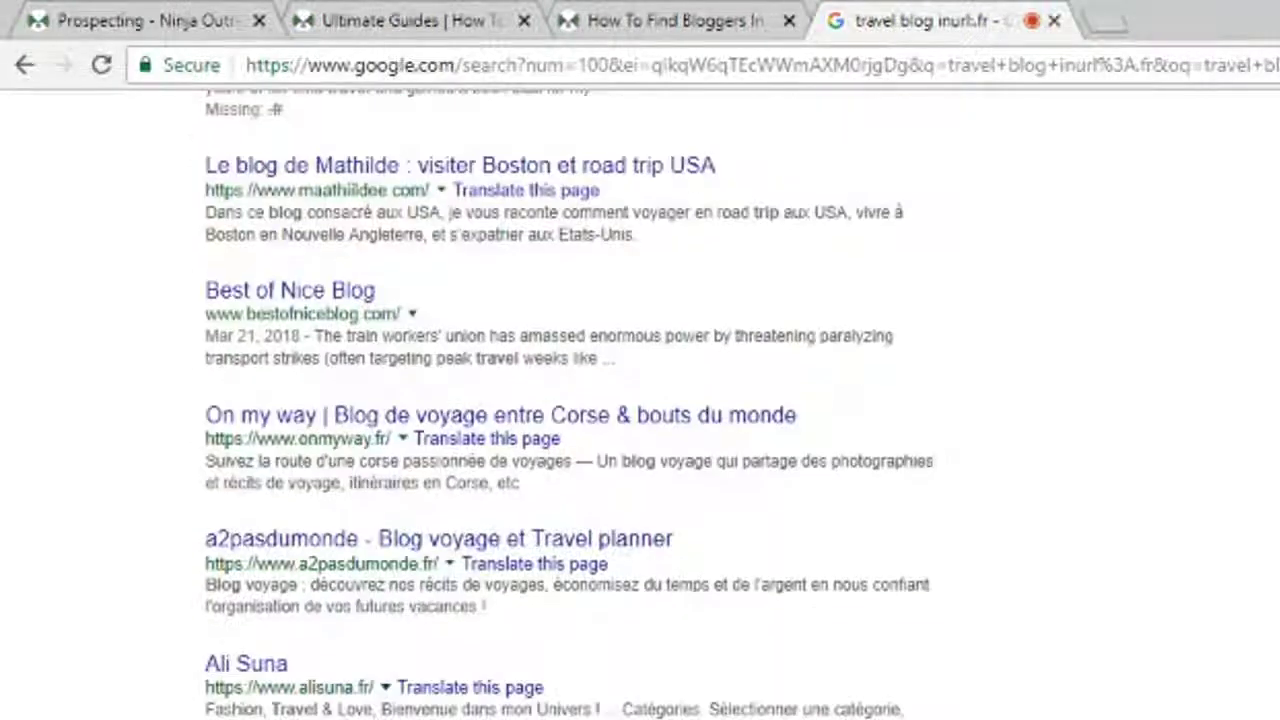
scroll(905, 710, "down", 17)
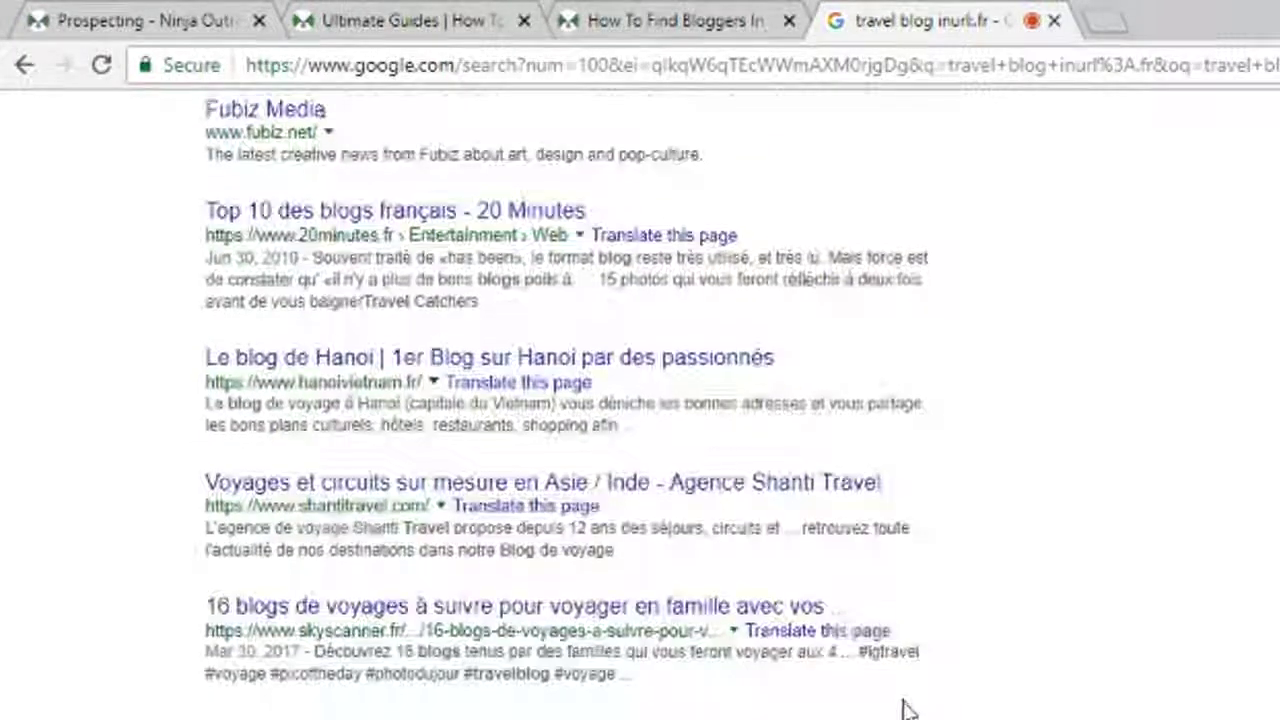
scroll(905, 710, "up", 5)
scroll(903, 710, "up", 12)
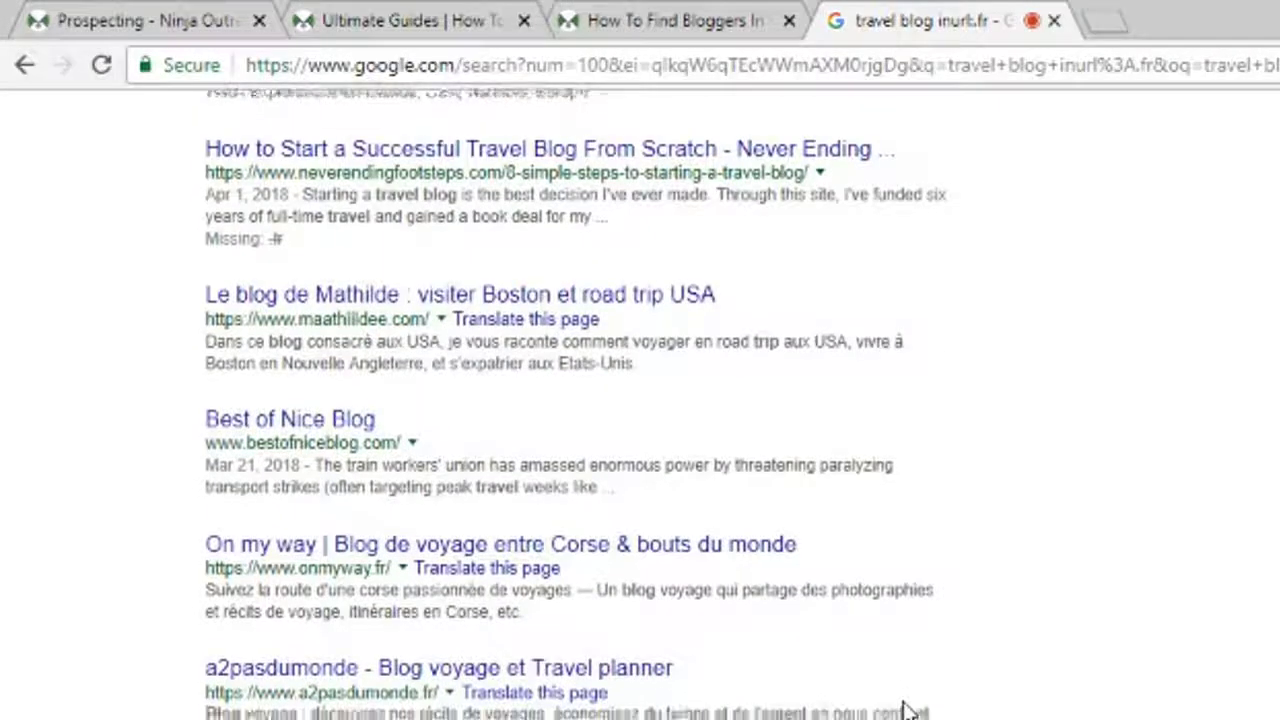
scroll(905, 710, "down", 10)
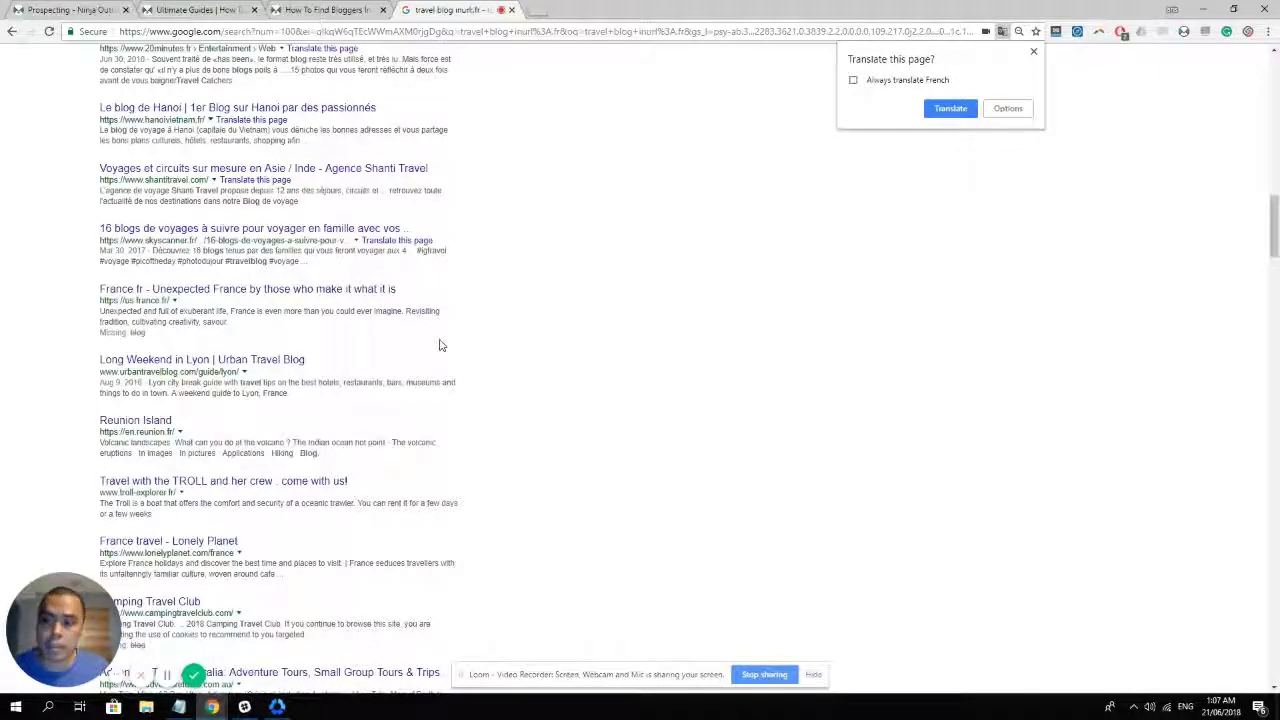
scroll(440, 345, "up", 15)
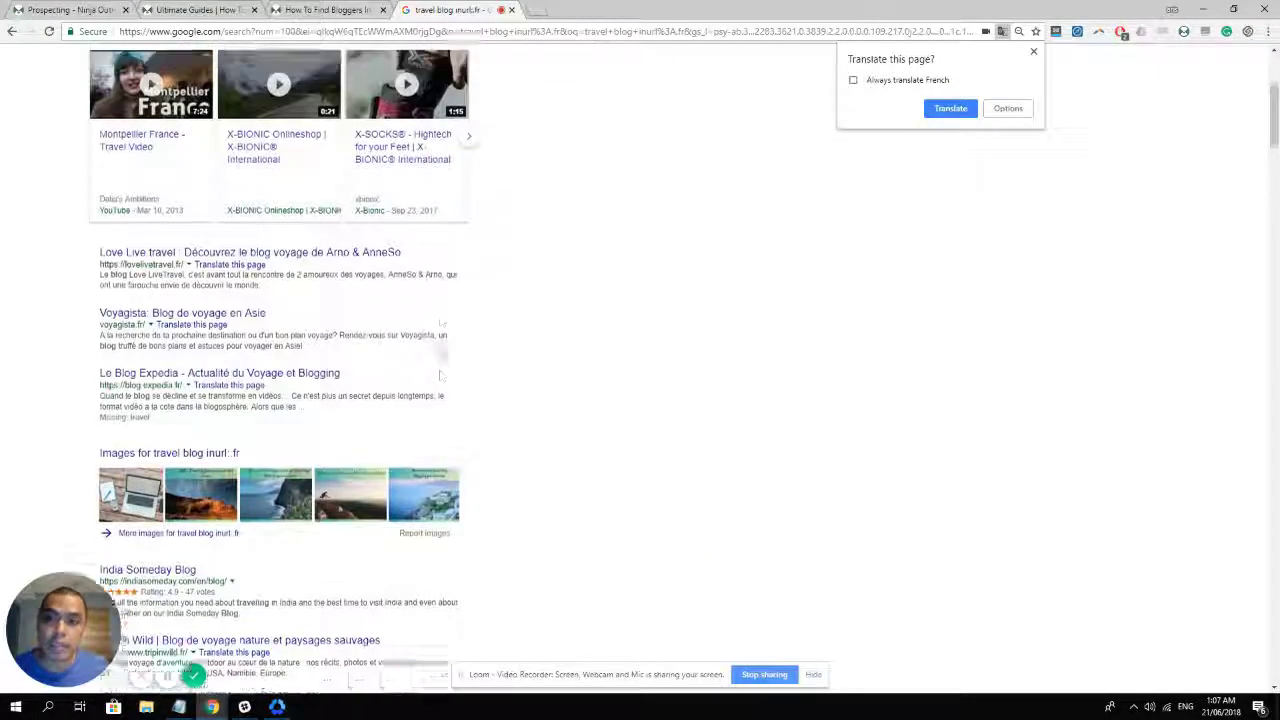
scroll(440, 350, "down", 4)
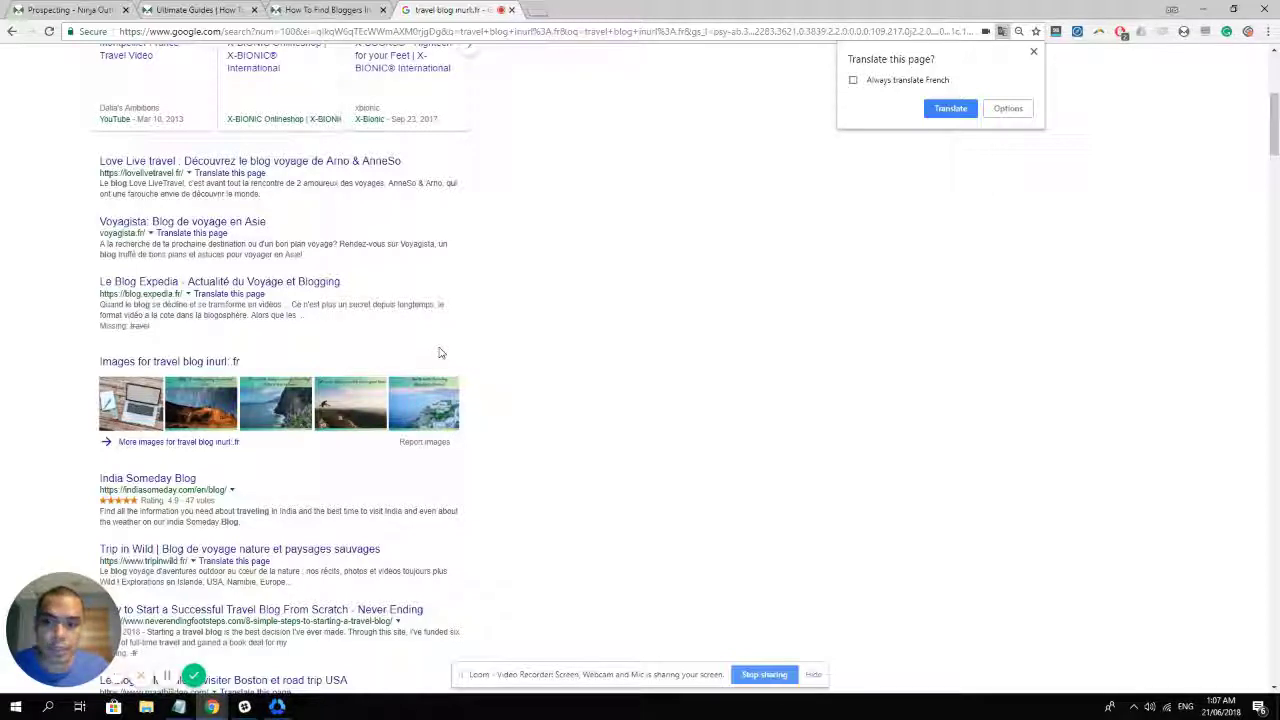
scroll(428, 313, "up", 4)
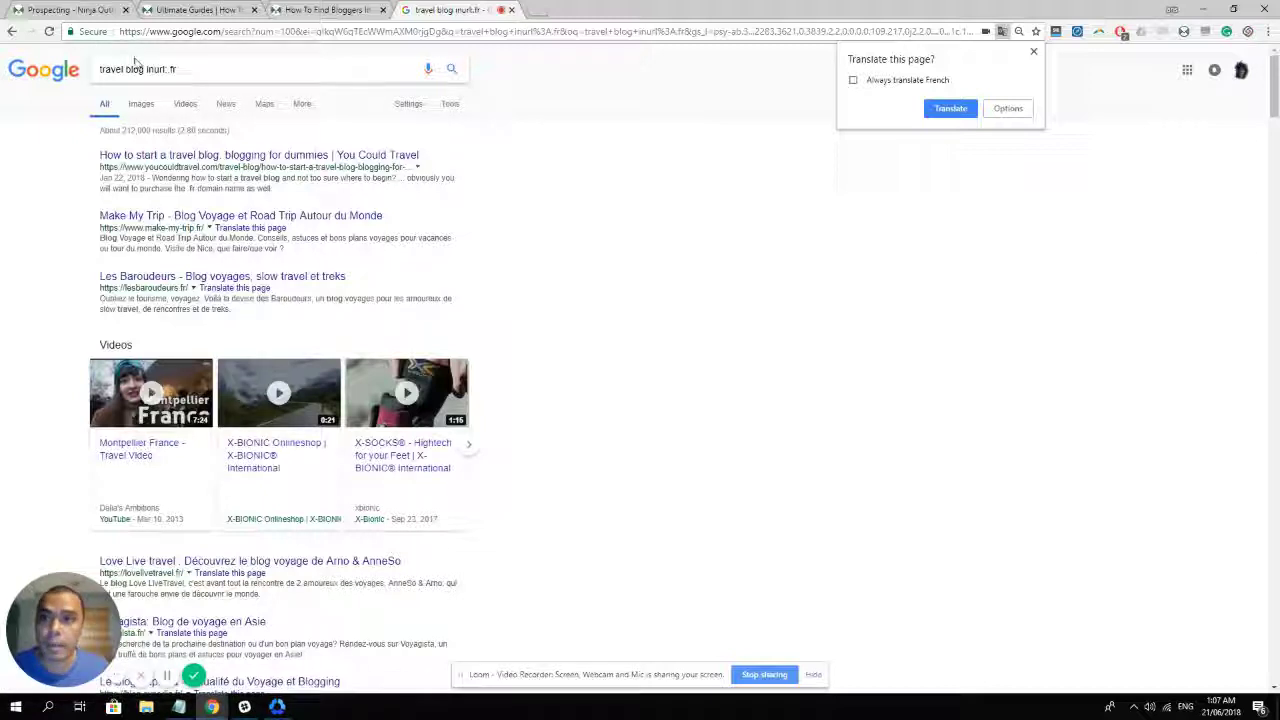
Step: Return to the london fashion Twitter results and open the support chat greeting
left_click(75, 10)
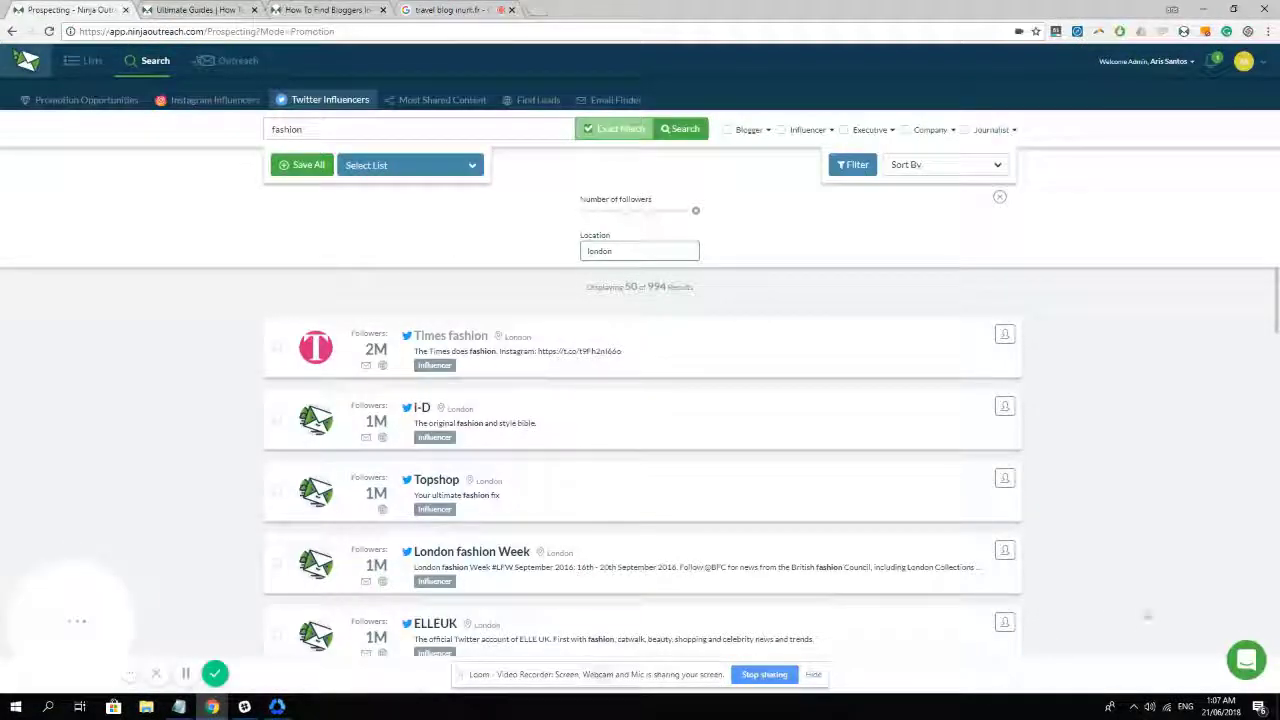
left_click(1244, 658)
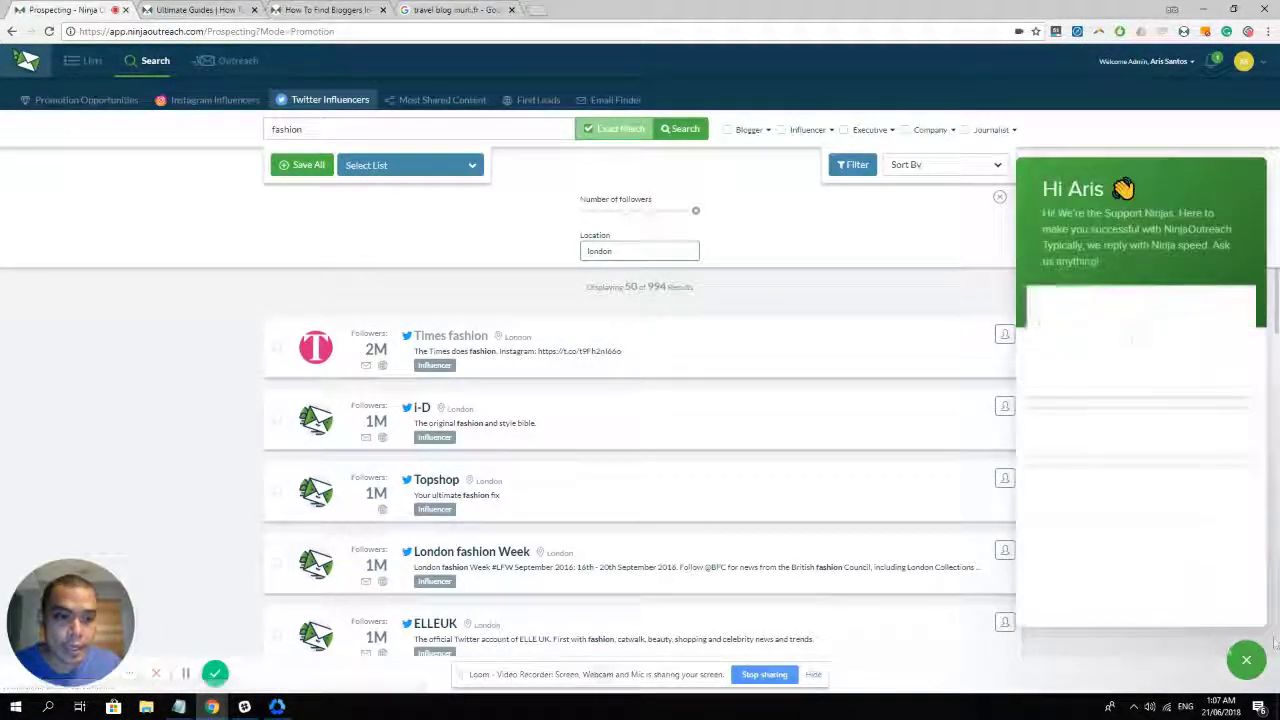